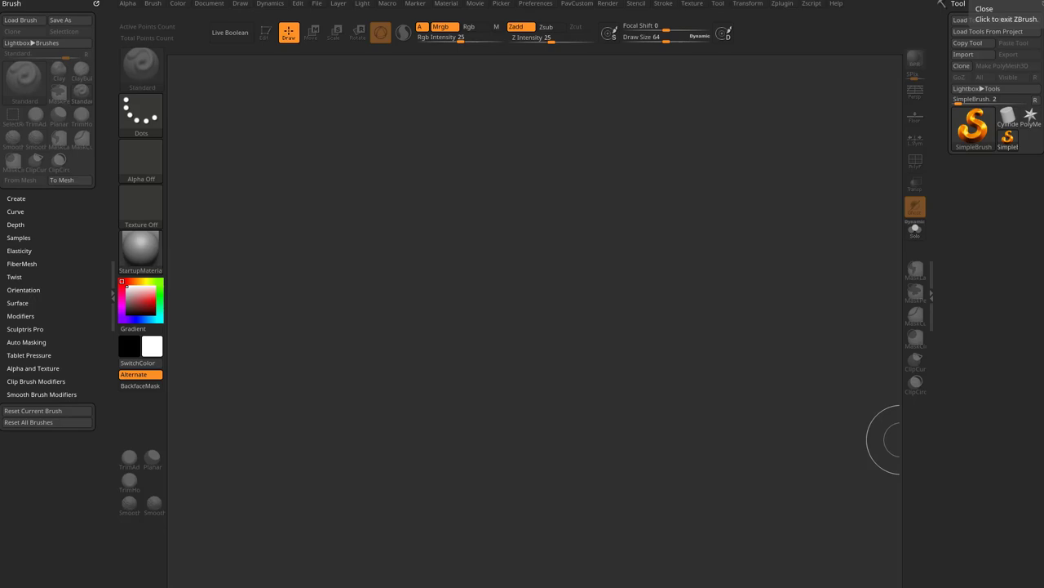
- Switch to the browser, open the ZBrush for Concept & Ideation series on ArtStation and find "zmod" in its video playlist
key(alt+Tab)
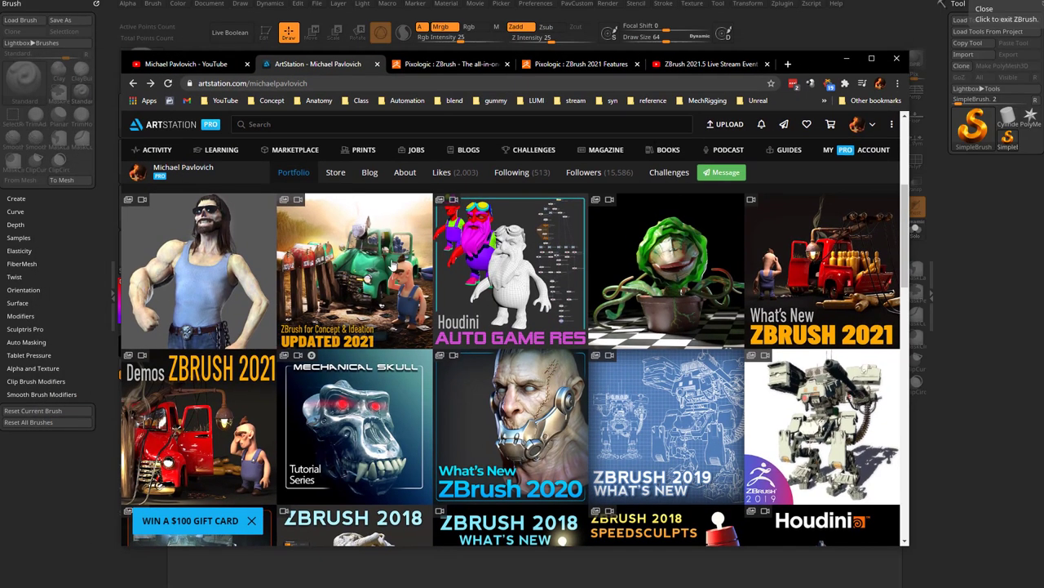
click(359, 291)
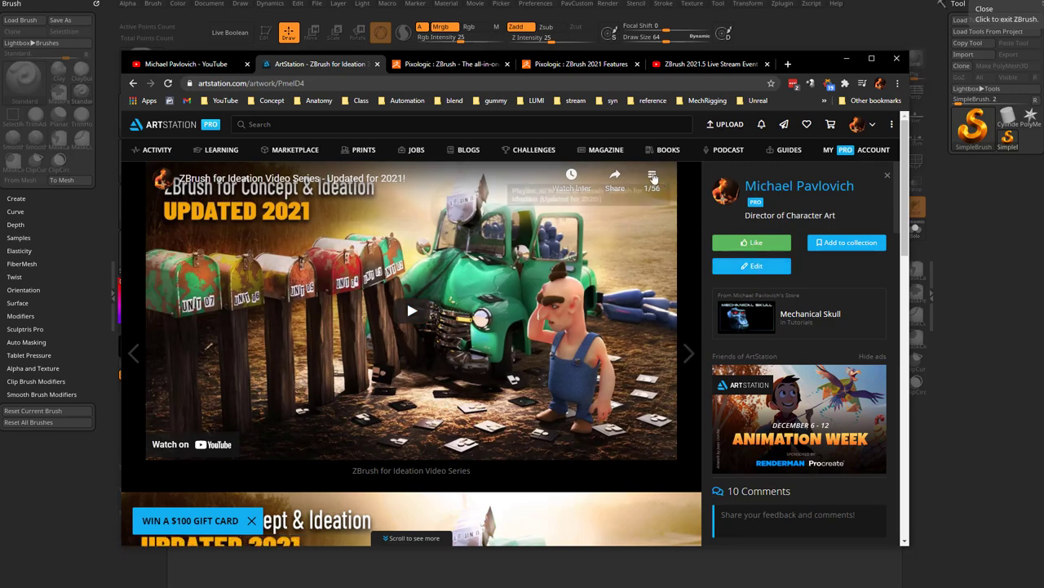
click(653, 175)
scroll(565, 278, down, 3)
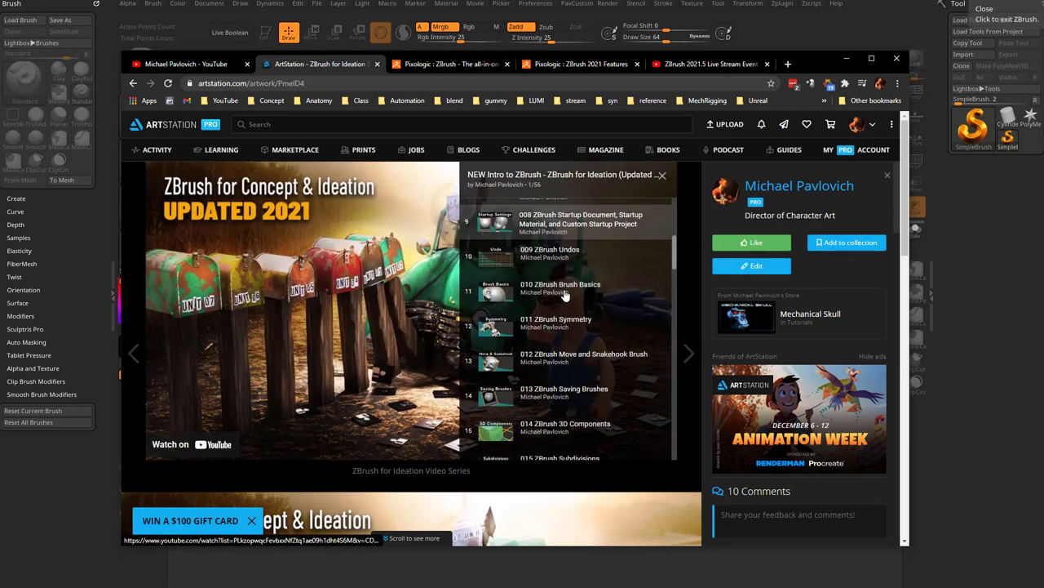
key(ctrl+f)
text(zmod)
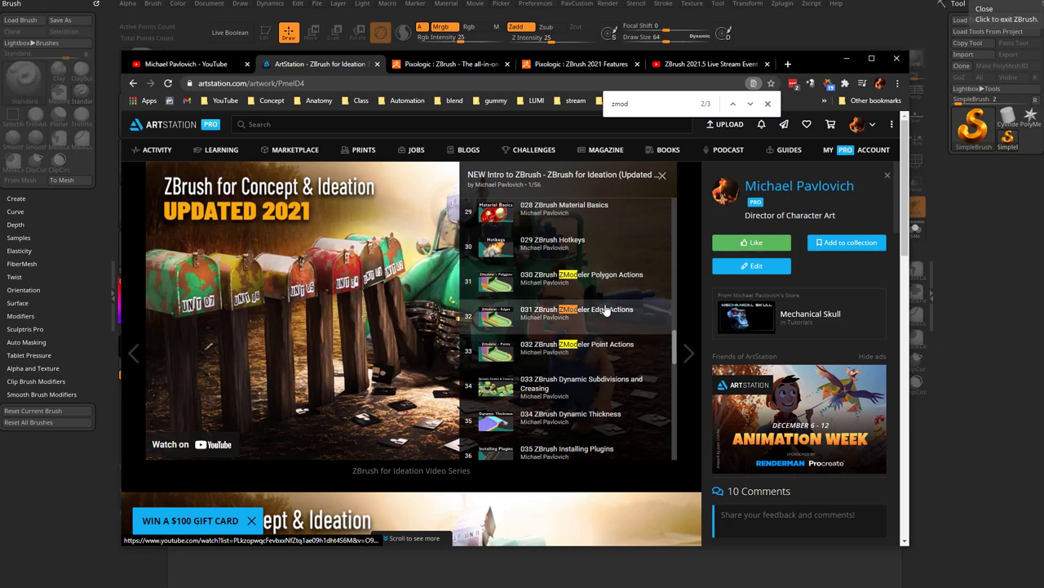
- View the ZModeler videos in YouTube's NEW Intro to ZBrush - ZBrush for Ideation playlist, and return to ZBrush
click(202, 66)
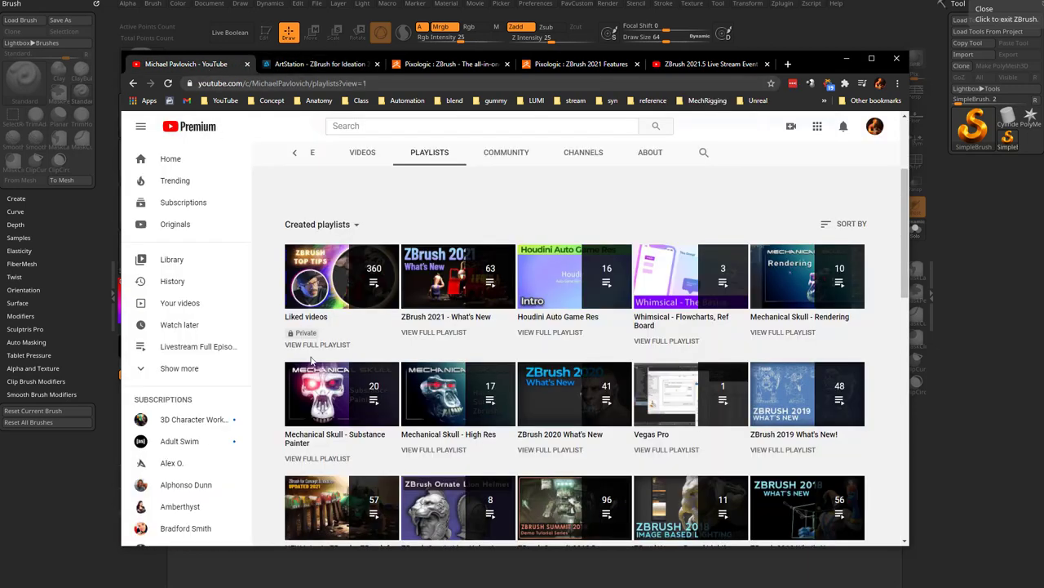
scroll(432, 281, up, 2)
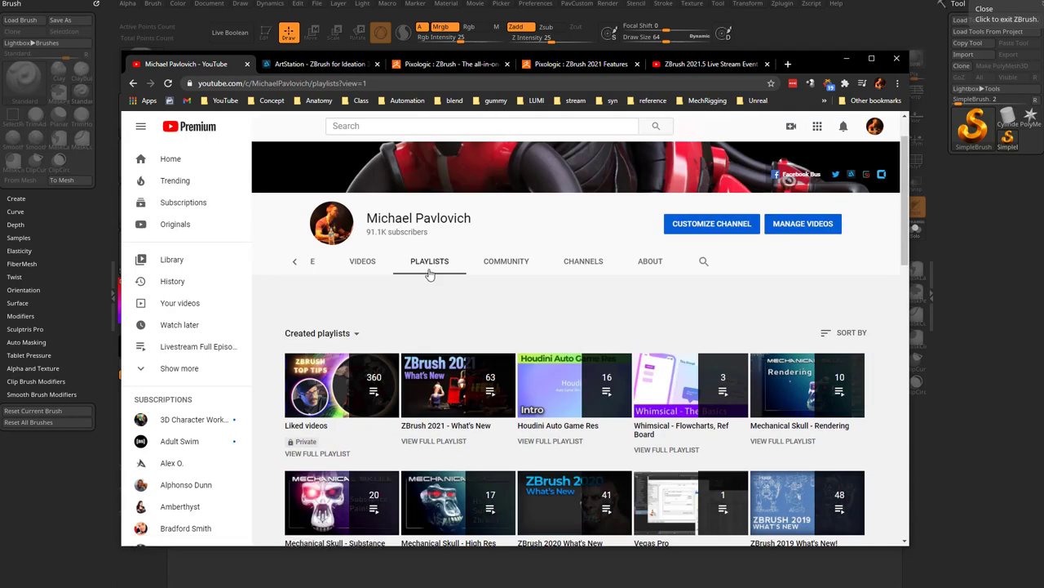
scroll(432, 282, down, 4)
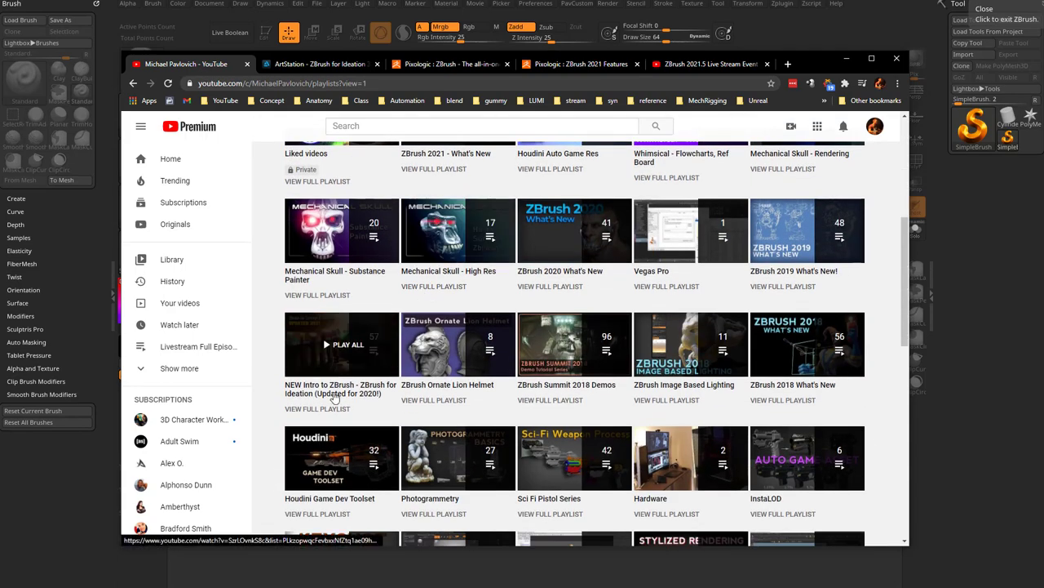
click(323, 411)
scroll(644, 405, down, 5)
scroll(644, 406, down, 13)
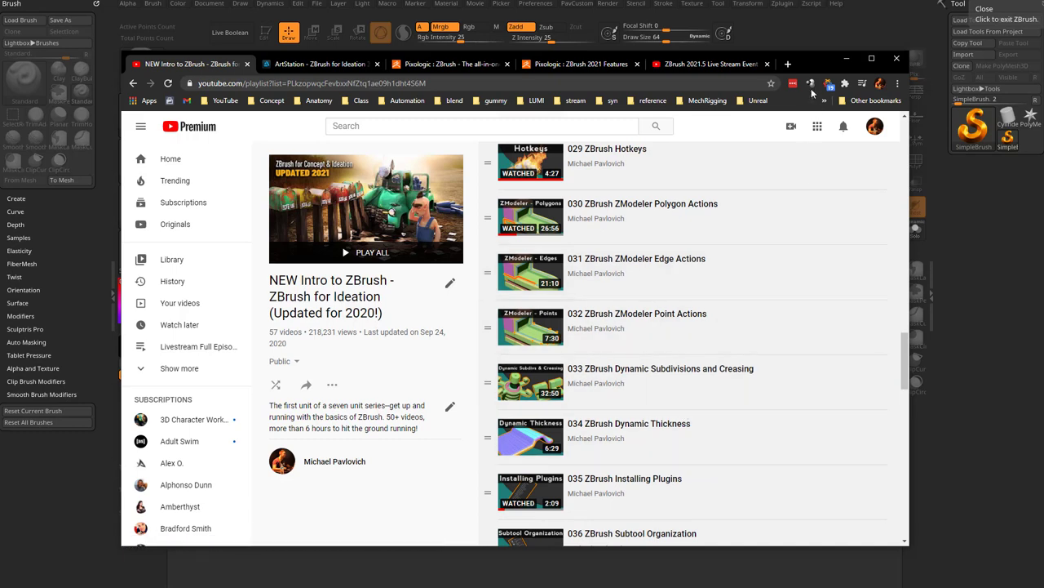
click(846, 58)
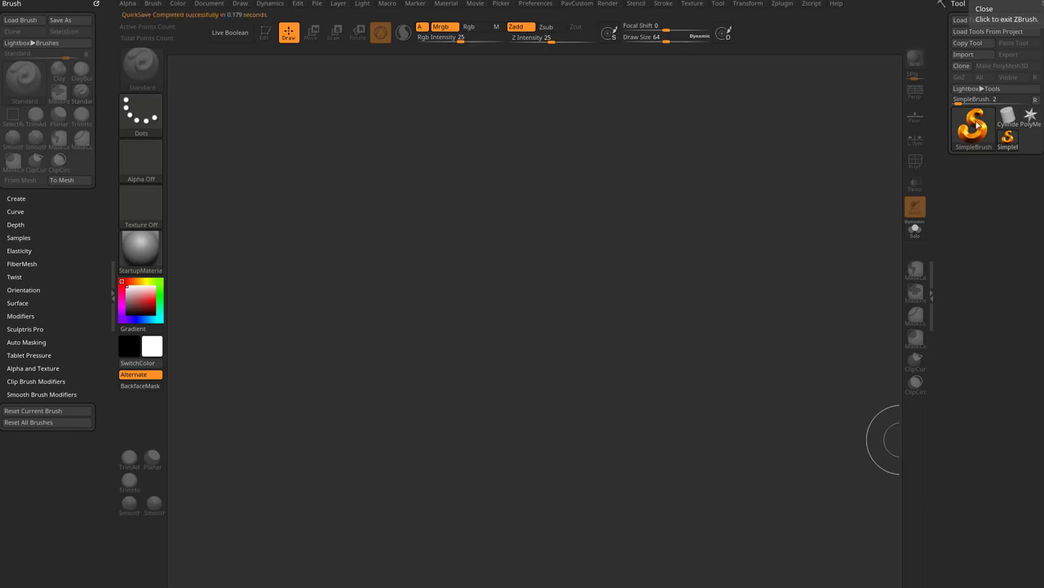
- Draw a Cylinder3D primitive in the middle of the canvas and enter Edit mode
click(1008, 118)
click(973, 123)
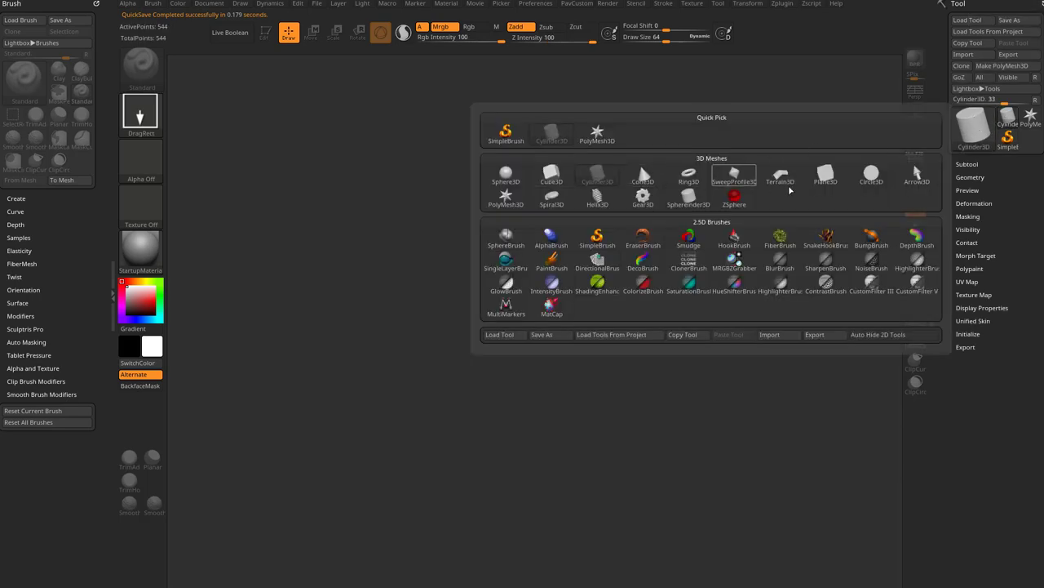
click(584, 181)
drag(443, 310, 501, 327)
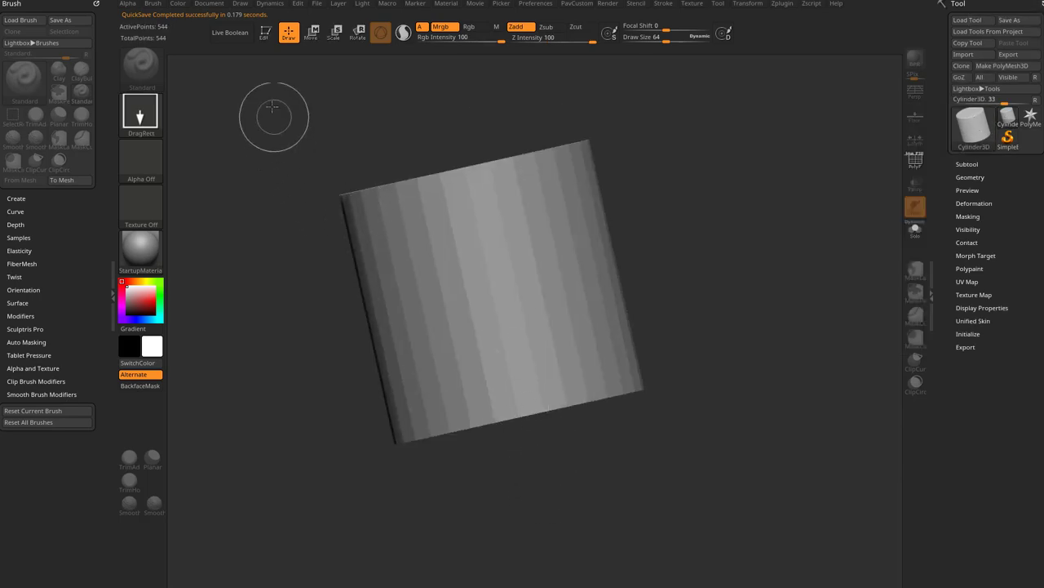
click(265, 33)
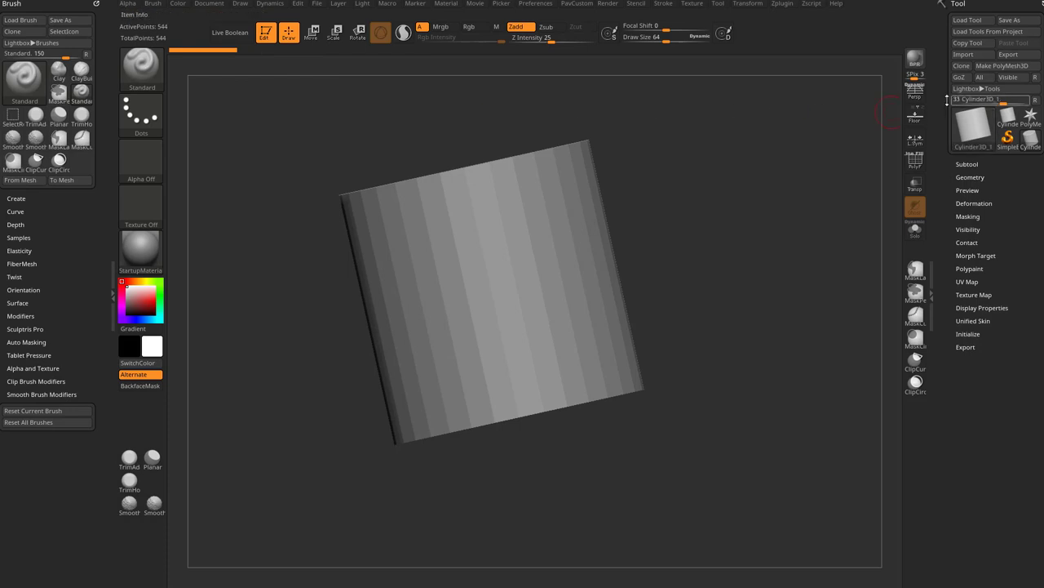
- Convert the cylinder to a PolyMesh3D, display its polyframe wireframe and apply the SkinShade4 material
click(1002, 66)
click(915, 161)
drag(862, 215, 701, 250)
click(139, 245)
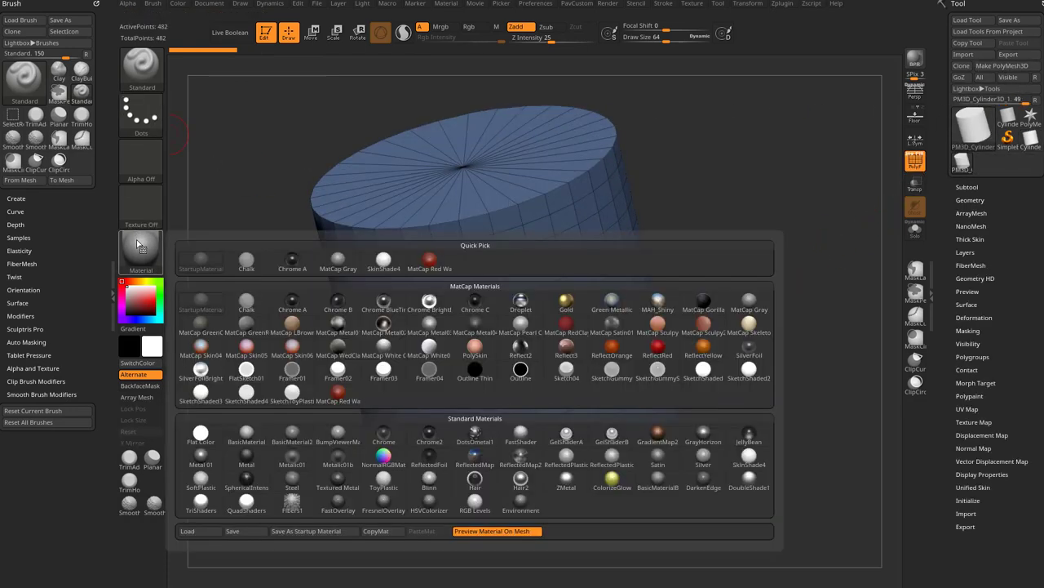
click(749, 454)
drag(767, 424, 807, 263)
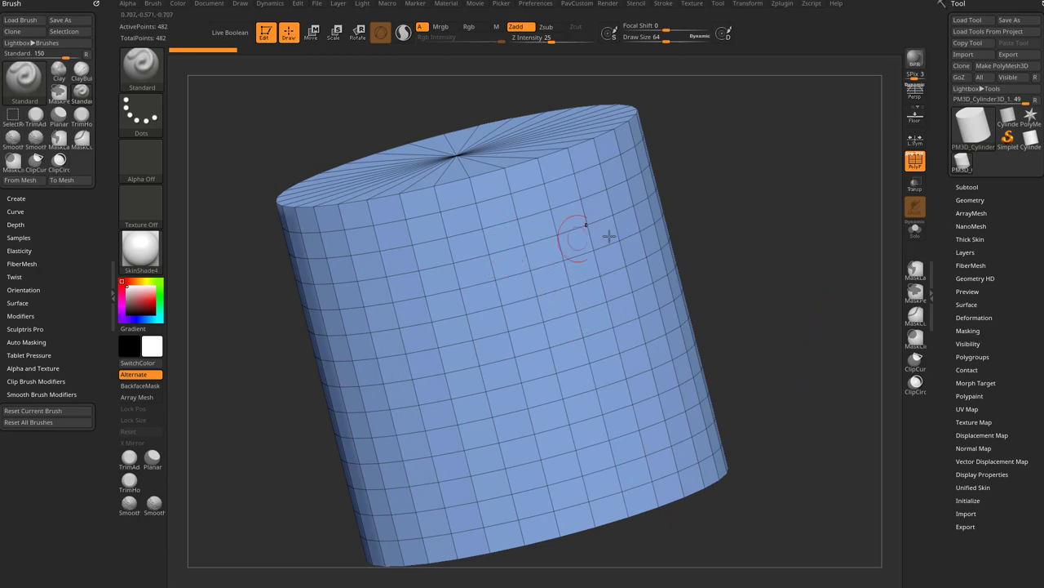
- Activate the ZModeler brush and set its point action to Slice Mesh with the Points target
key(b)
key(z)
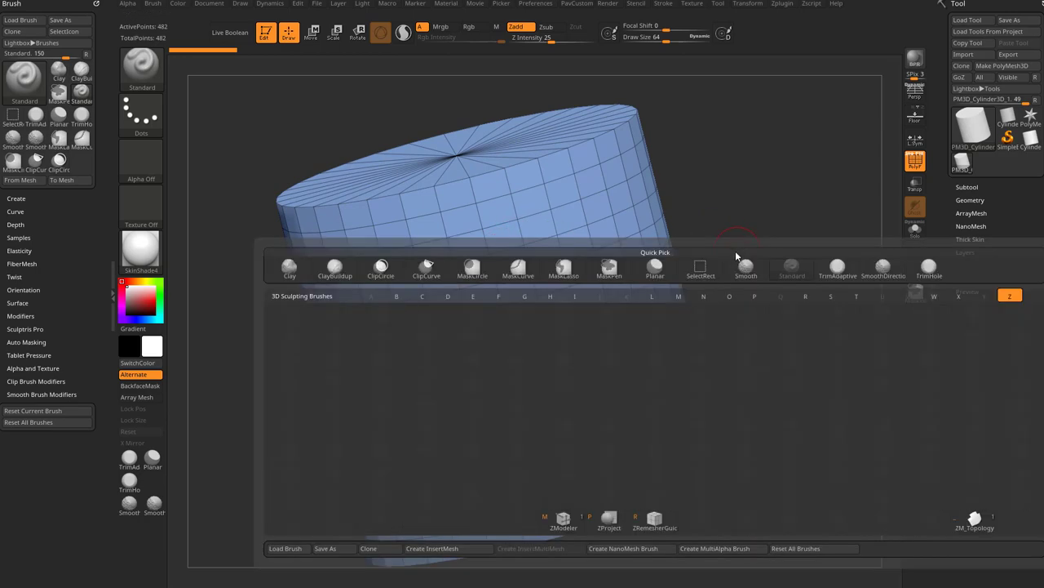
key(m)
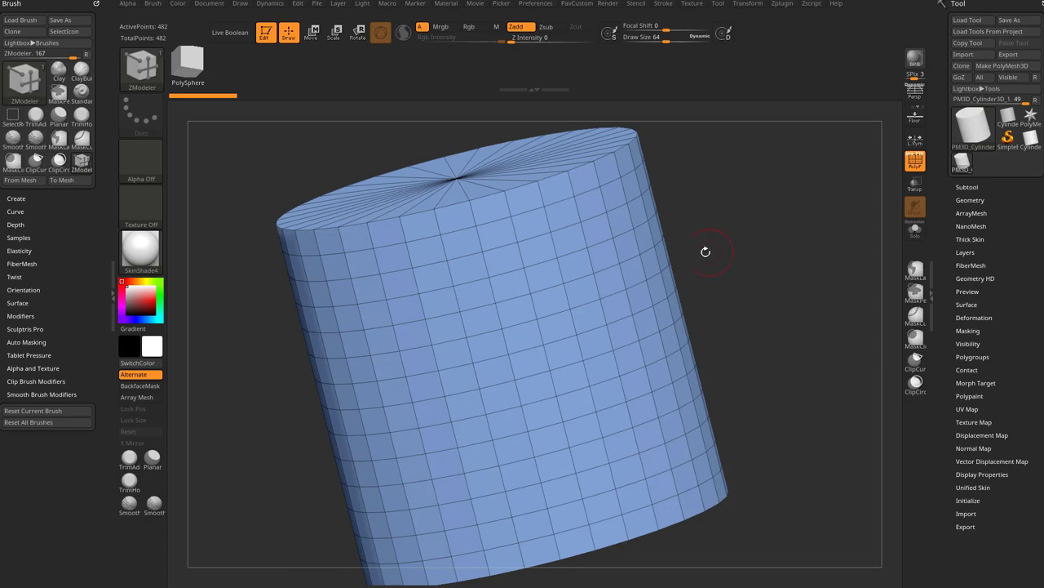
key(space)
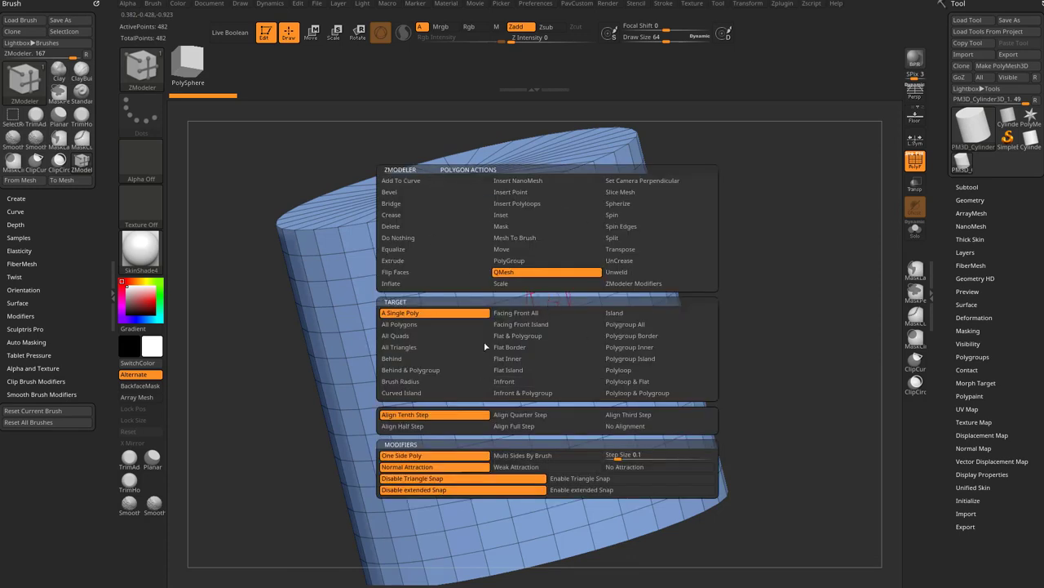
key(space)
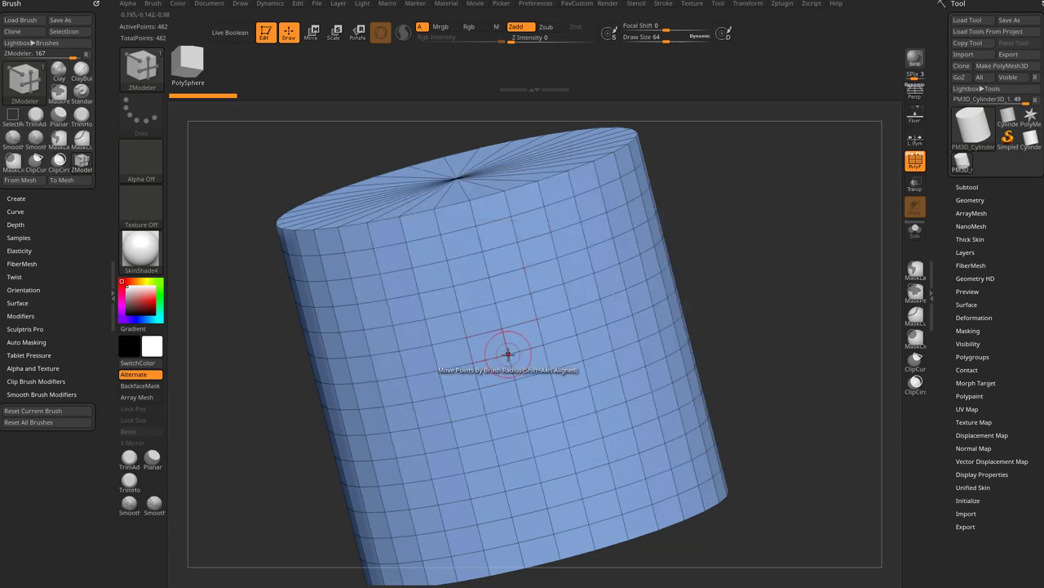
key(space)
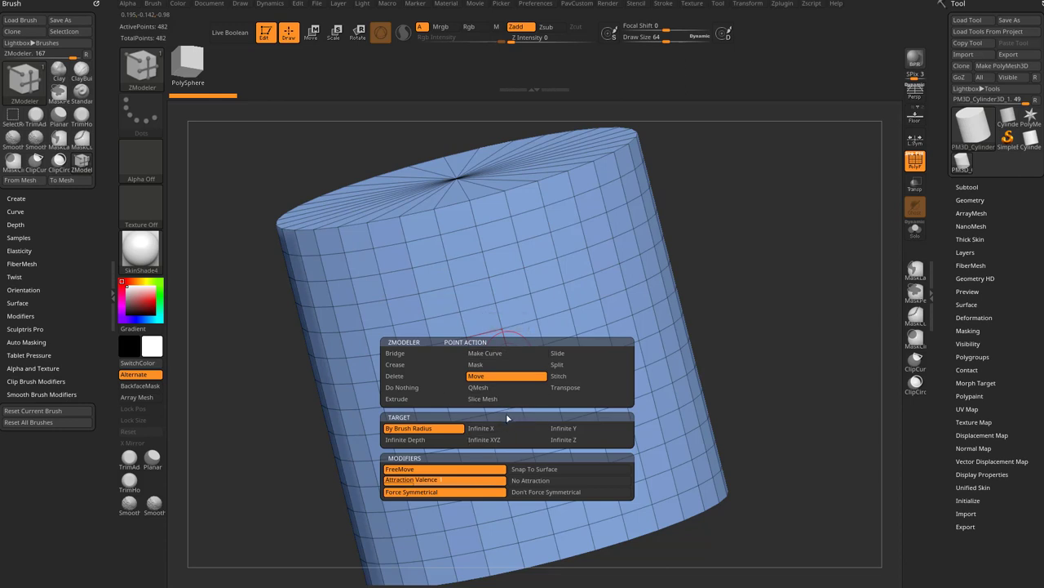
click(489, 398)
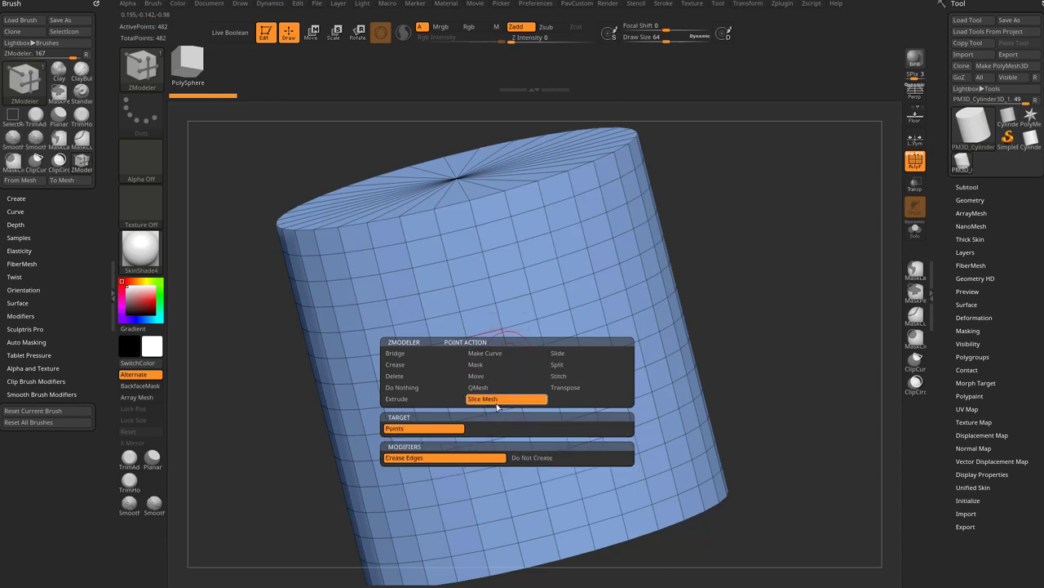
- Set both the ZModeler edge action and polygon action to Slice Mesh
key(space)
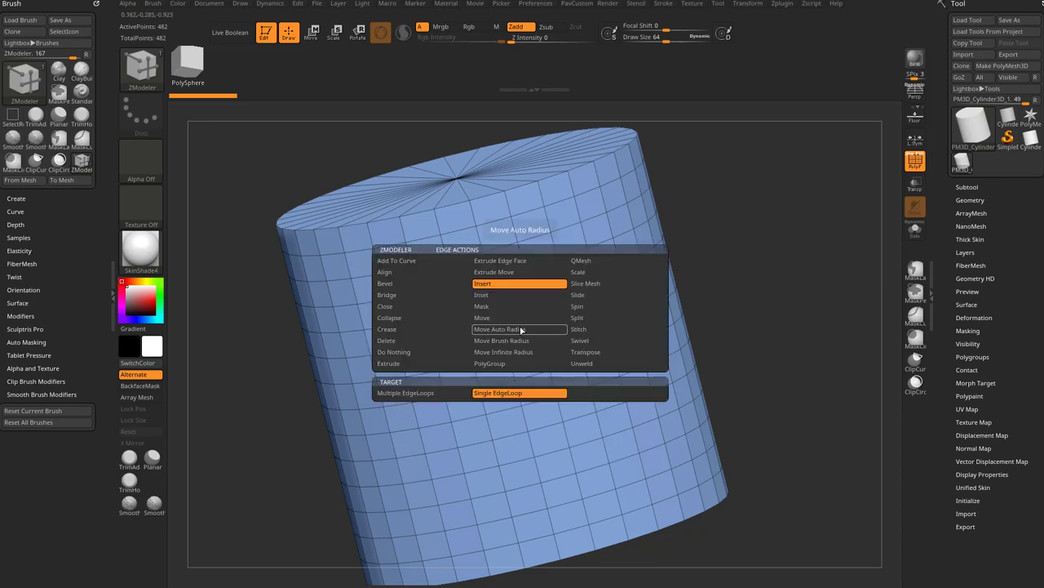
click(589, 284)
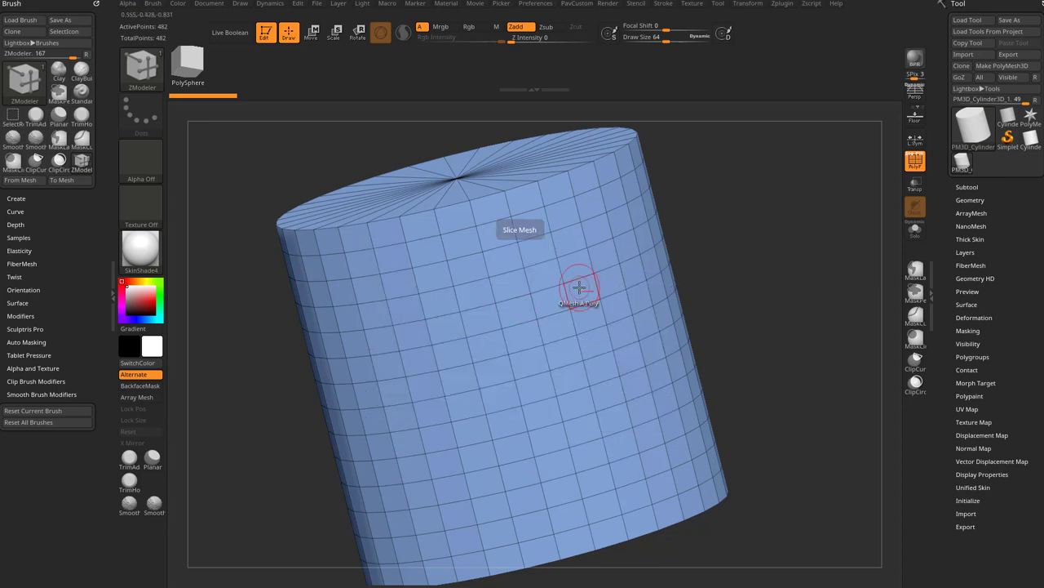
key(space)
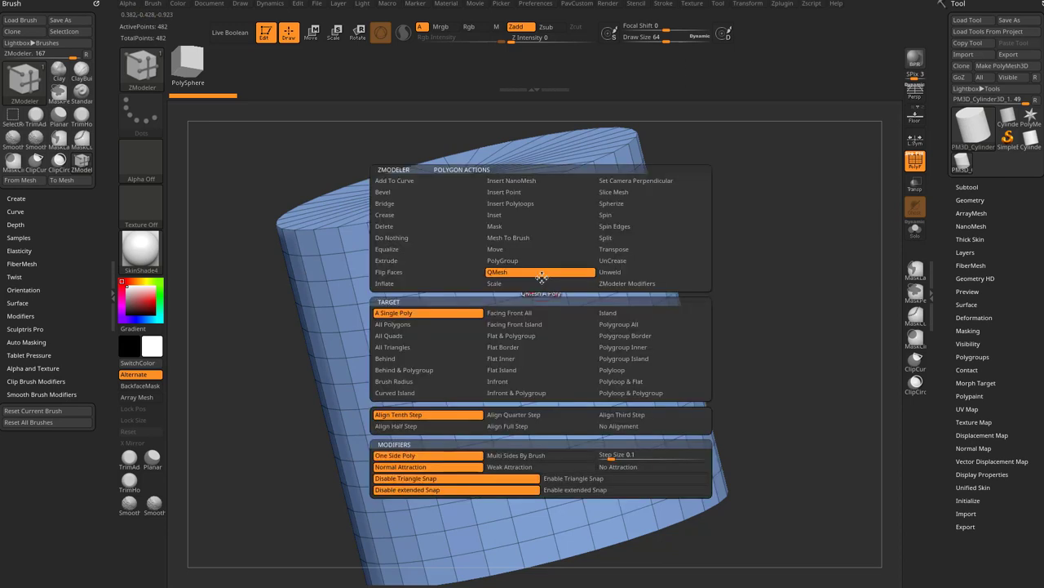
click(616, 192)
- Slice a closed, tilted four-sided outline into the cylinder's side wall with Slice Mesh
drag(798, 275, 794, 244)
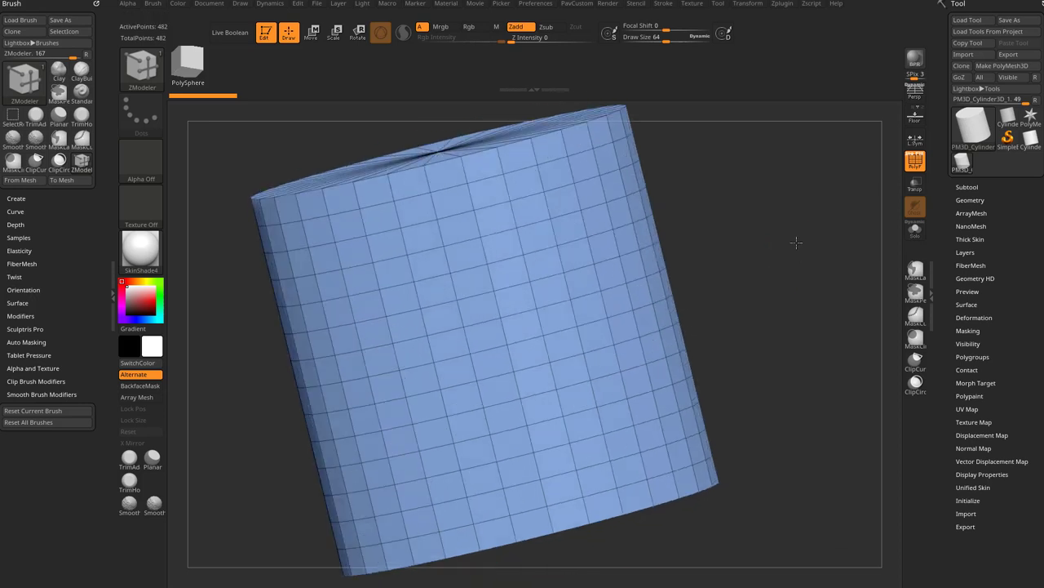
click(517, 228)
click(466, 327)
drag(785, 351, 760, 313)
click(418, 319)
click(488, 359)
click(548, 252)
click(473, 224)
key(space)
drag(778, 314, 781, 326)
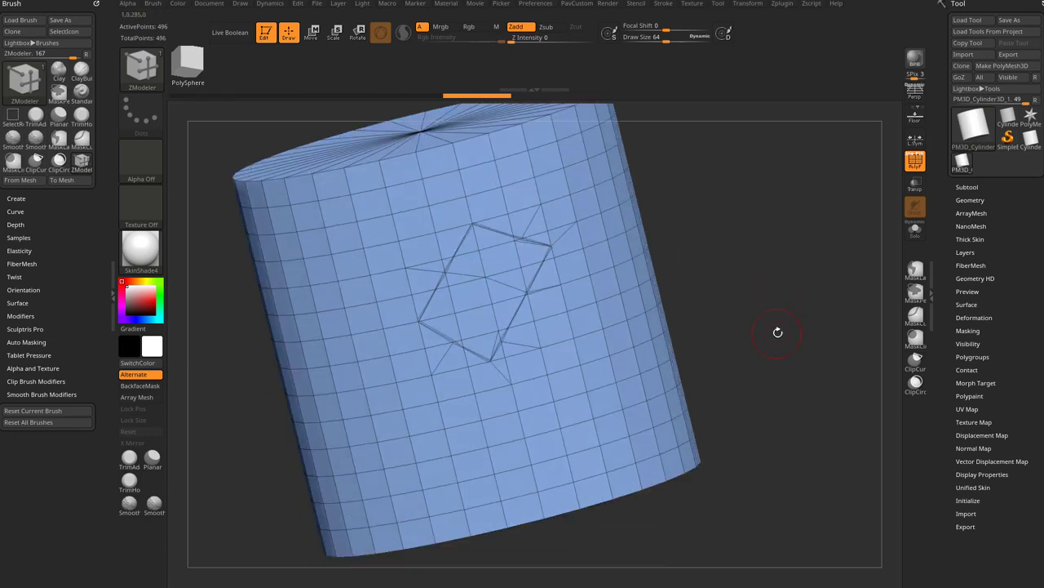
- Examine the Slice Mesh crease modifiers and the edges of the four-sided cut on the cylinder wall
click(531, 241)
key(space)
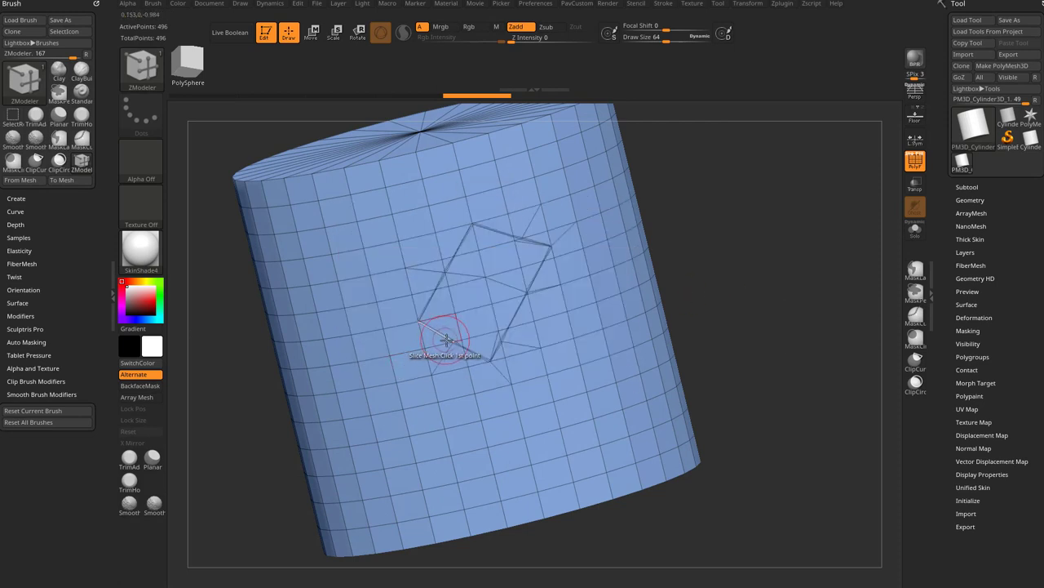
key(space)
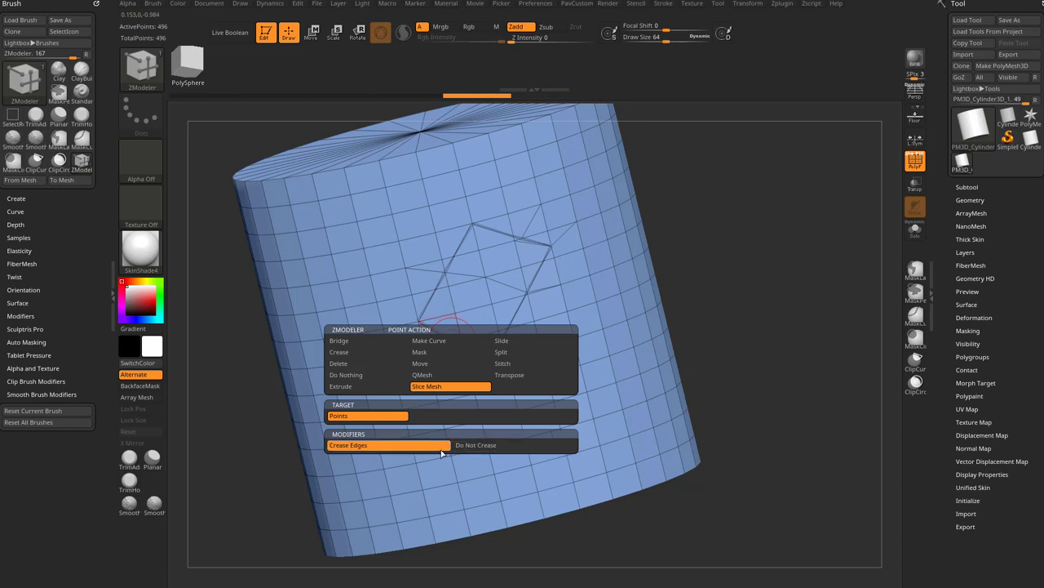
key(space)
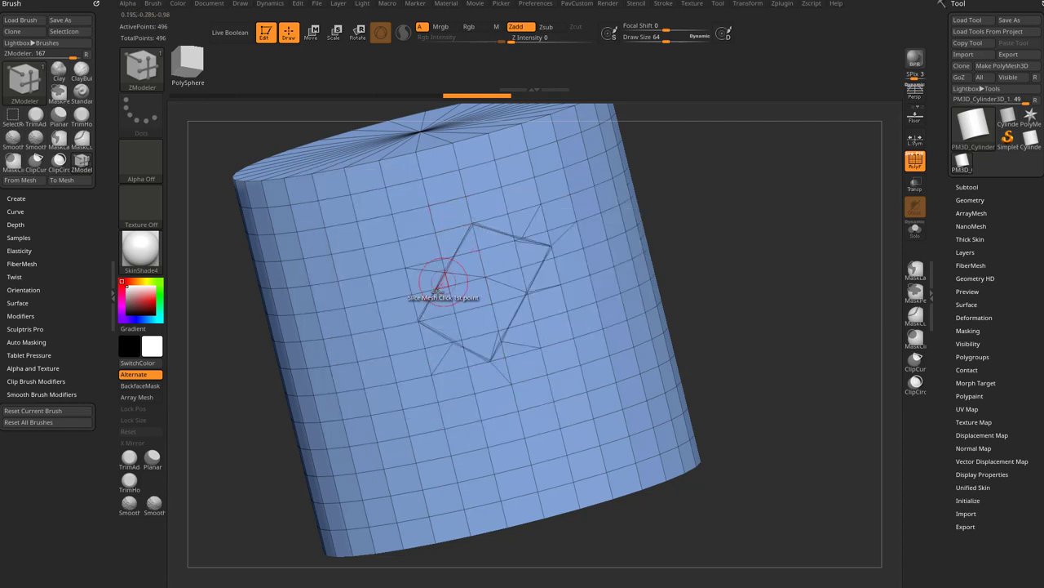
click(547, 299)
- Set the polygon action to PolyGroup with the Fill target and assign a new polygroup to the area inside the sliced outline
drag(802, 247, 691, 350)
key(space)
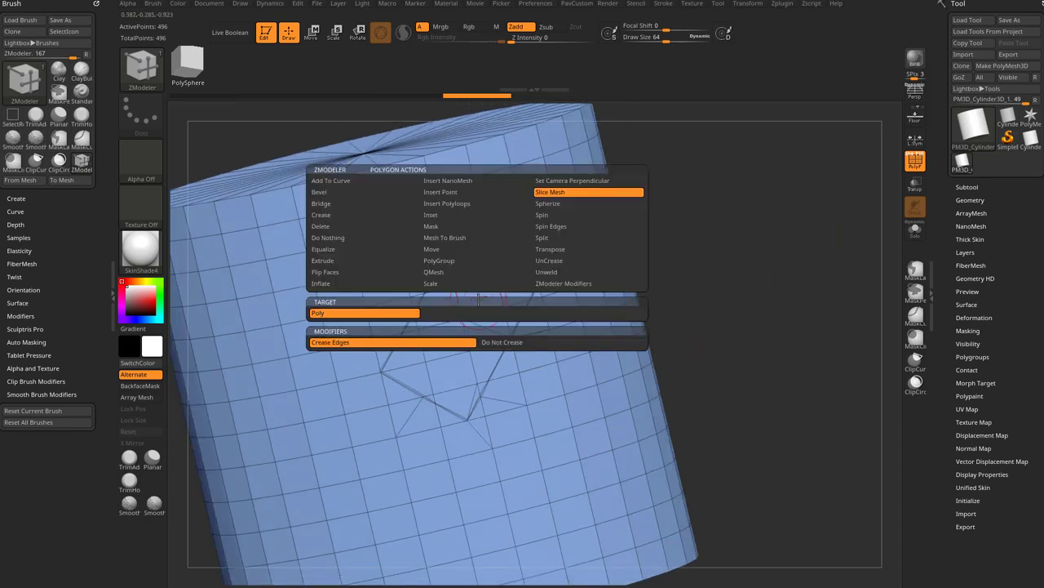
click(465, 263)
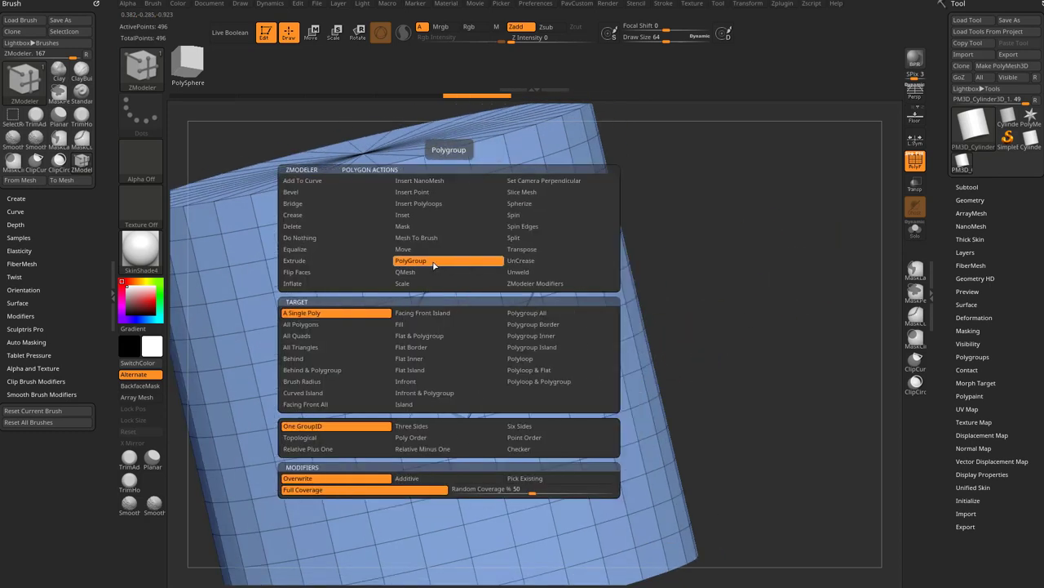
click(421, 324)
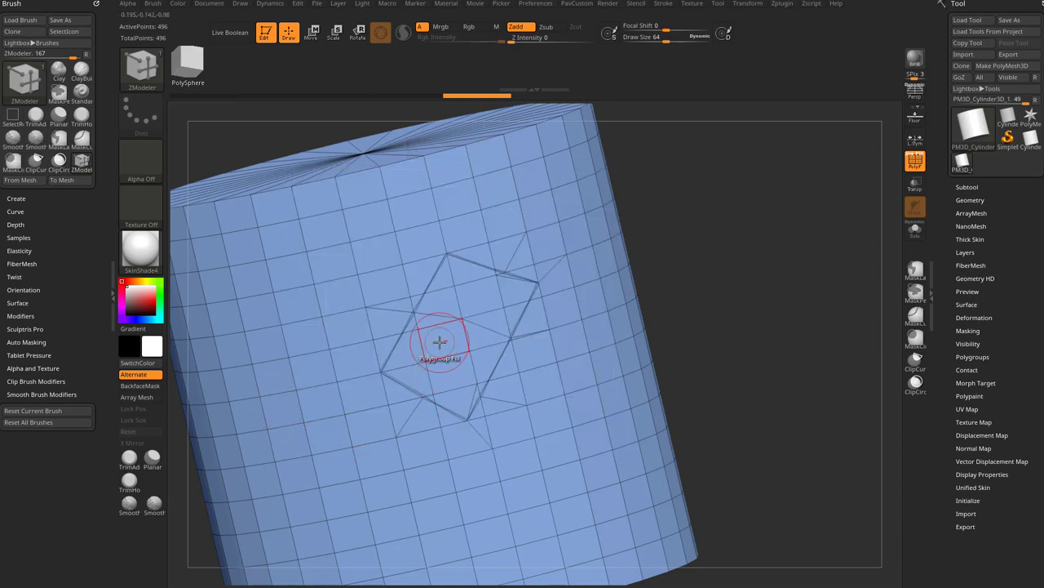
click(439, 341)
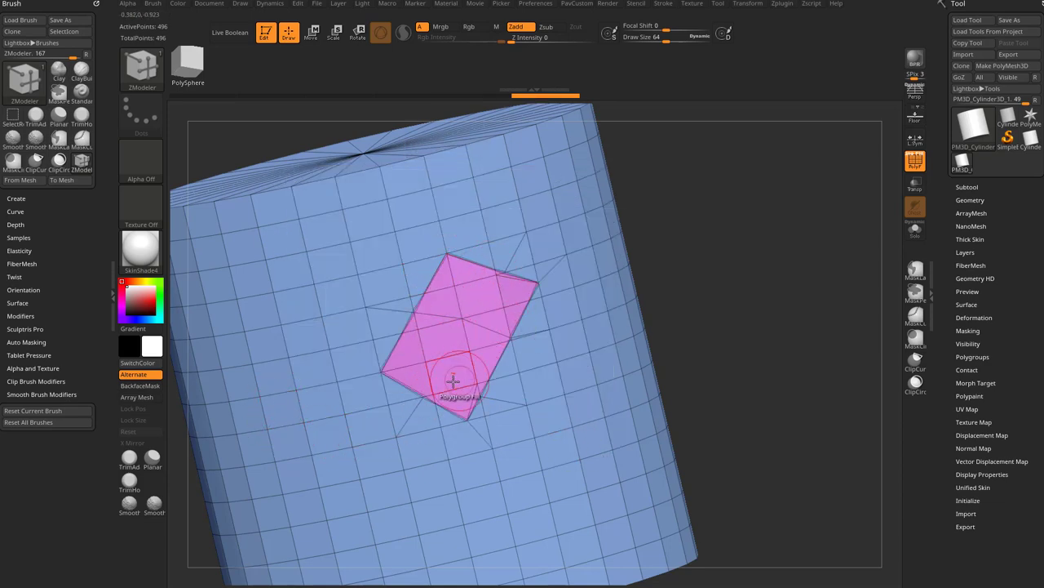
- Set the ZModeler edge action to Crease with the Edge target
drag(736, 336, 383, 322)
key(space)
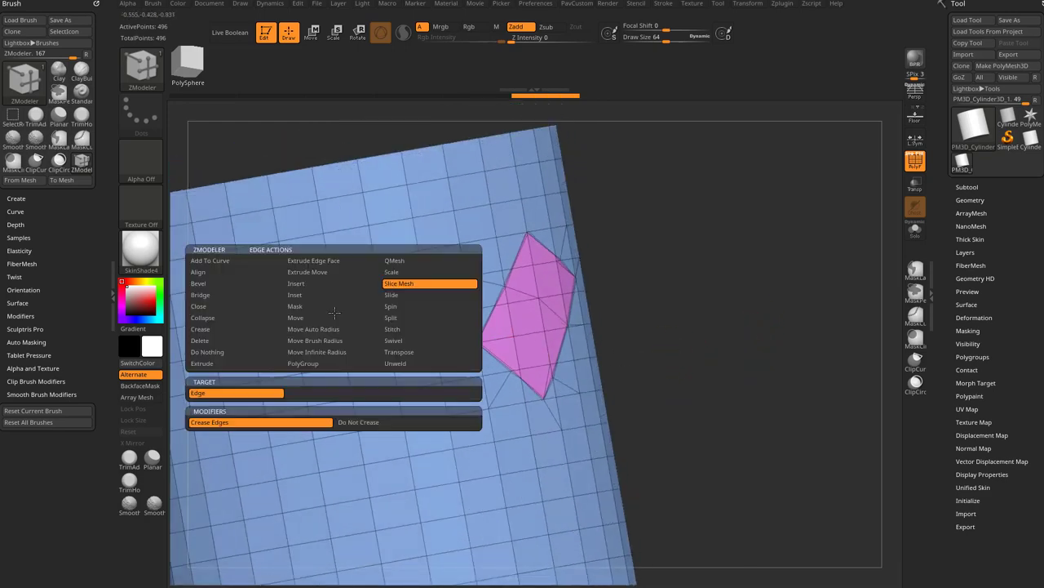
key(space)
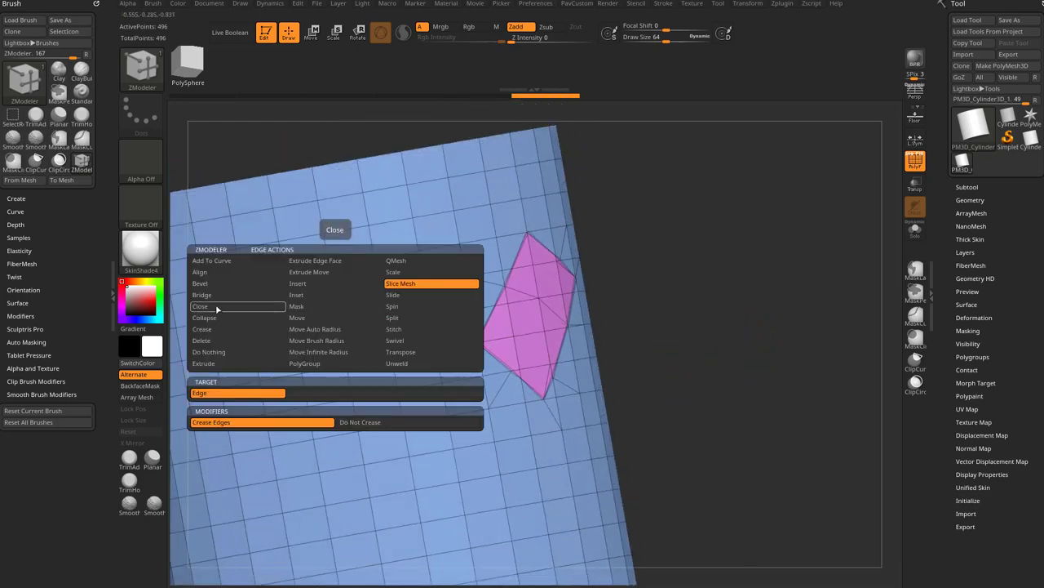
click(209, 334)
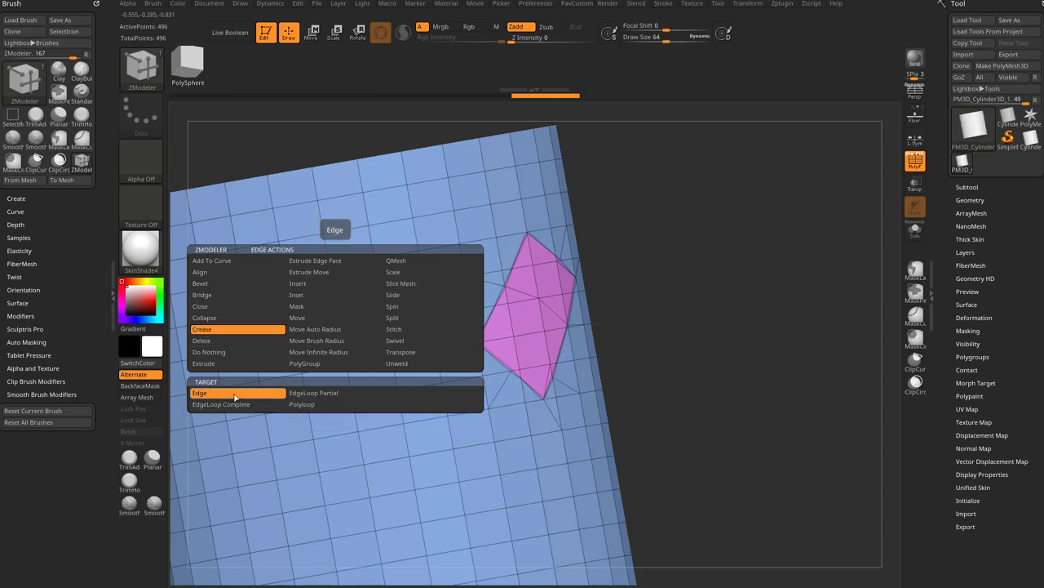
click(213, 392)
- Crease the edges around a rectangular block of polygons, two wide and three high, beside the tilted outline on the cylinder wall
click(343, 316)
click(343, 350)
click(350, 378)
click(375, 392)
click(417, 385)
click(434, 364)
click(431, 329)
click(428, 302)
click(404, 289)
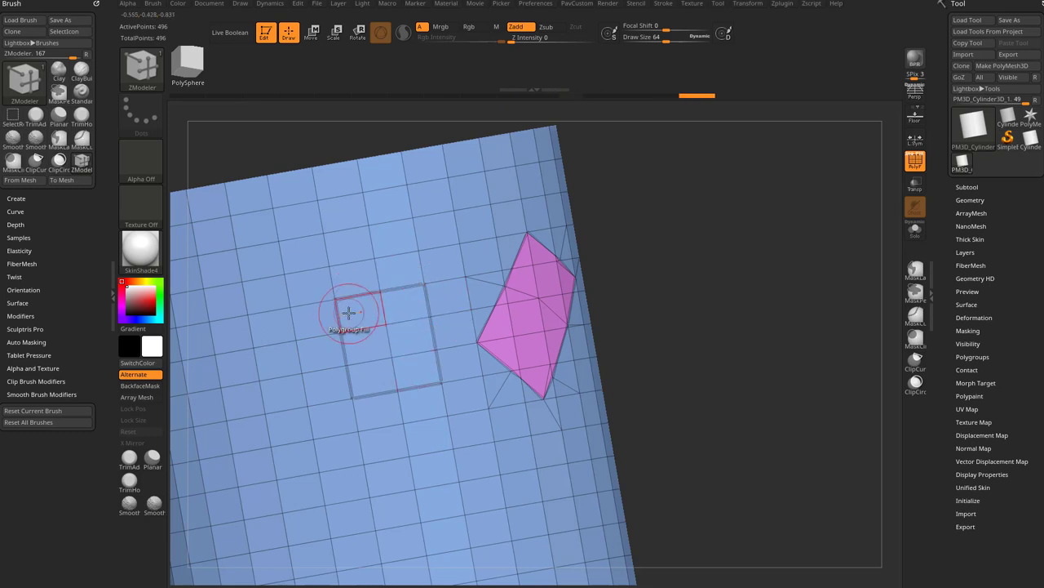
- Fill the area inside the creased rectangle with a polygroup, using the PolyGroup polygon action
key(space)
click(314, 322)
click(361, 302)
drag(732, 393, 784, 419)
key(shift)
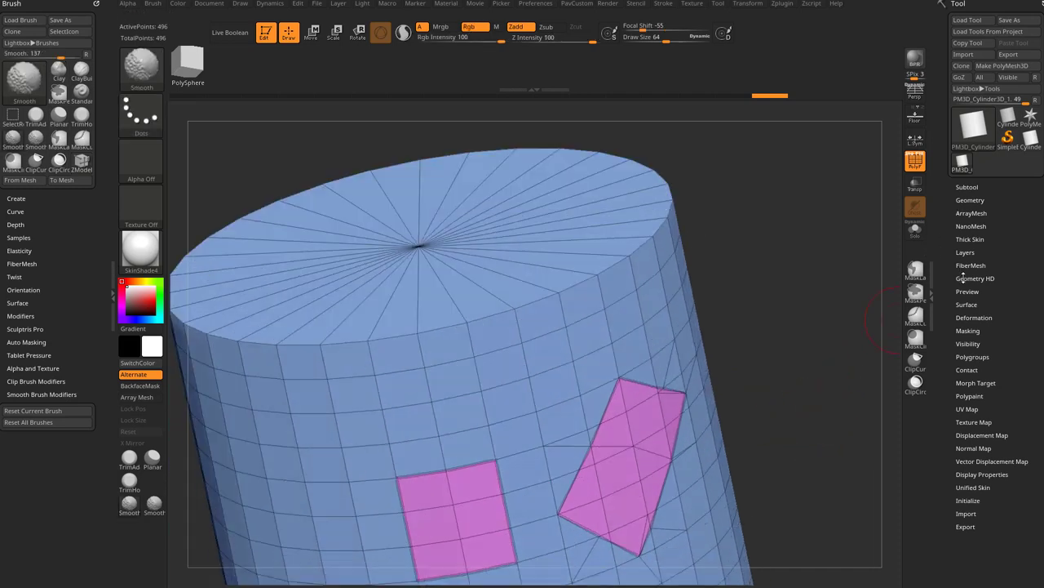
- Apply Crease from the Geometry settings to the whole cylinder and fill its creased top cap with a polygroup
click(971, 202)
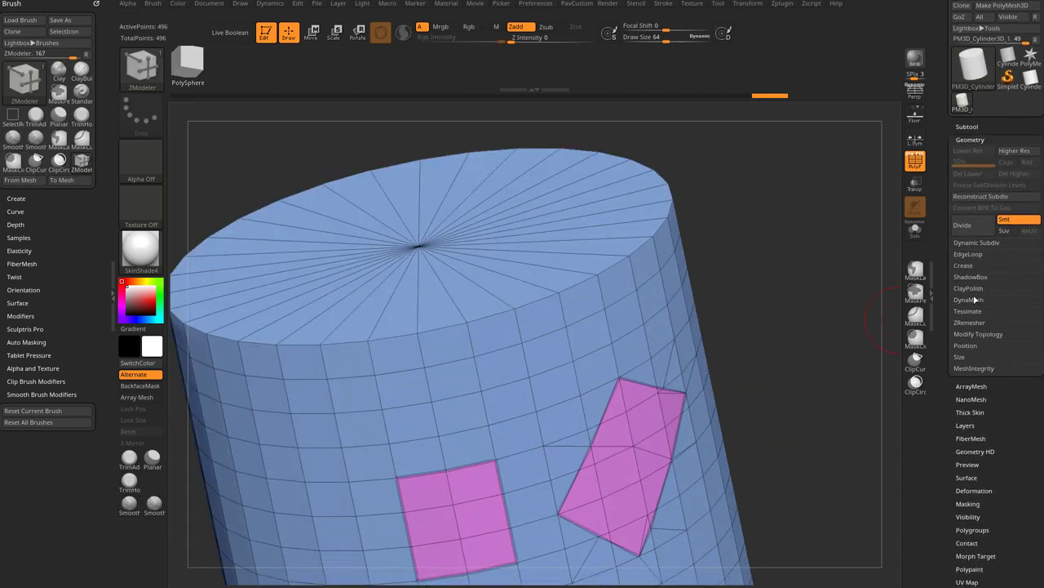
drag(947, 270, 948, 214)
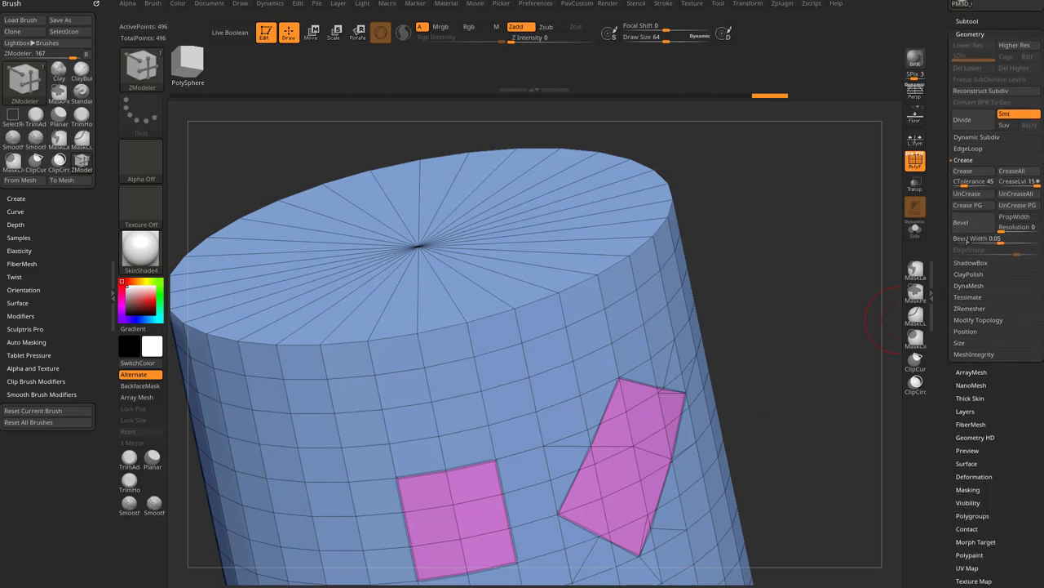
click(969, 173)
drag(816, 233, 538, 200)
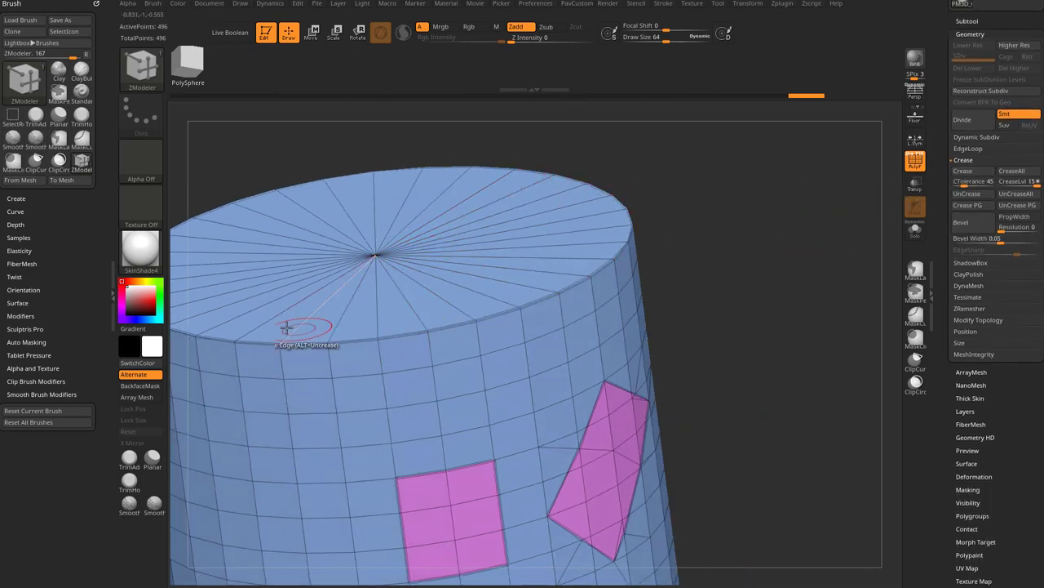
click(493, 291)
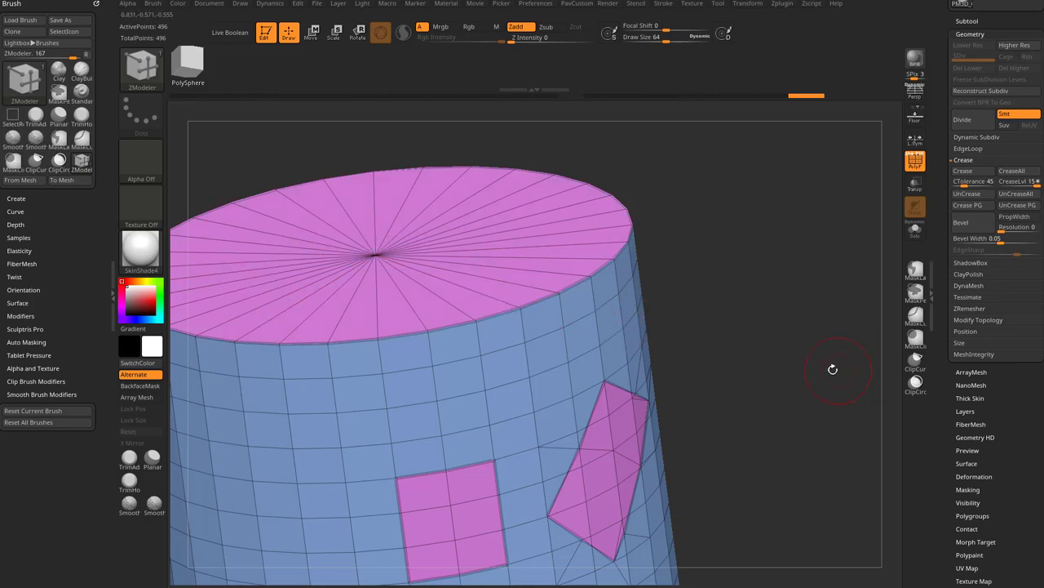
- Set the PolyGroup action's target to Flat Island and assign a polygroup to the cylinder's bottom cap
drag(824, 369, 694, 327)
key(space)
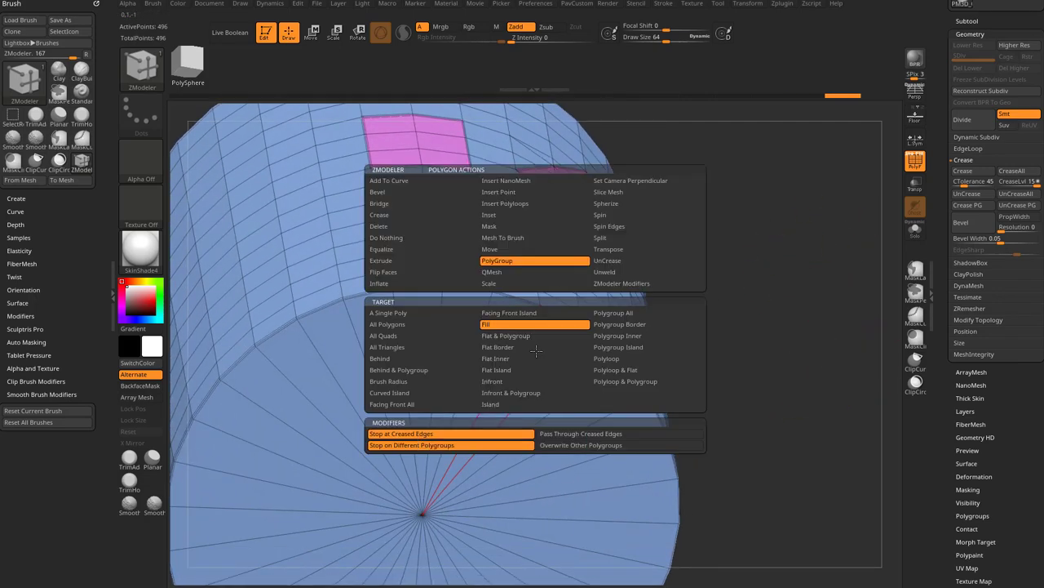
click(508, 370)
click(510, 351)
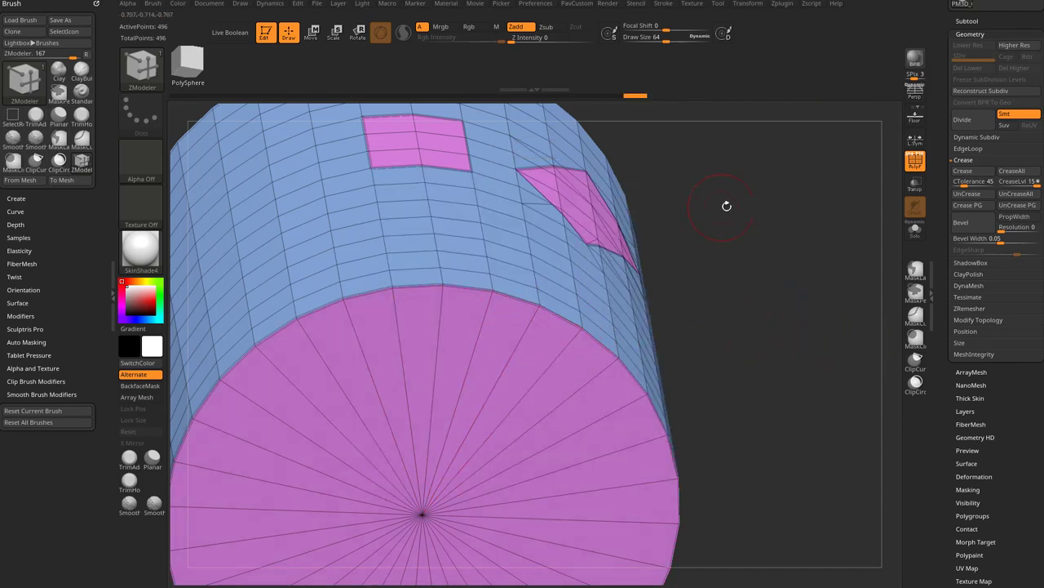
- Assign new polygroups to the cylinder's bottom and top caps with the Flat Island target
drag(730, 205, 746, 204)
click(504, 323)
key(alt)
drag(653, 340, 458, 327)
click(394, 255)
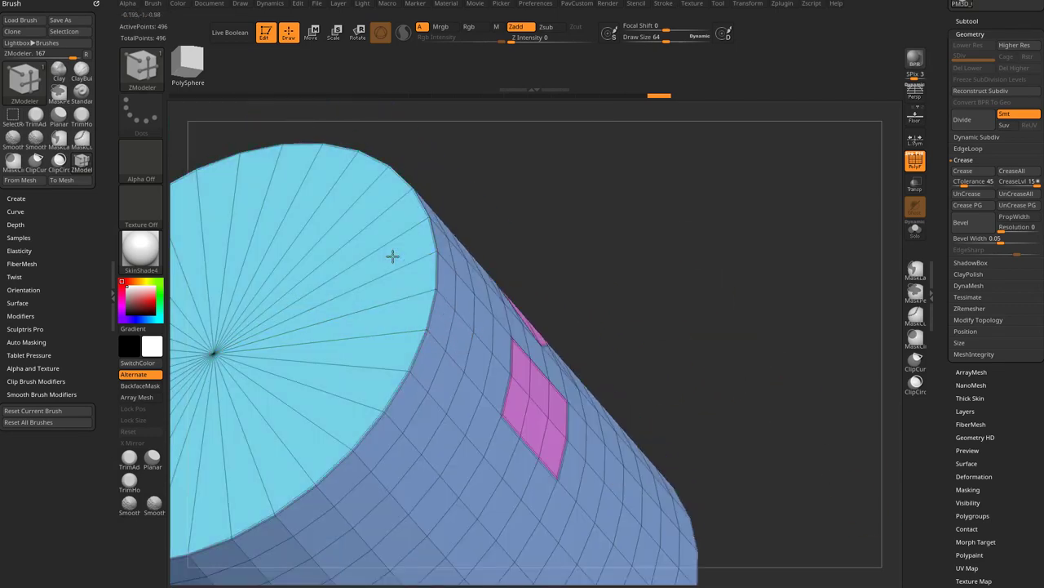
- Set the ZModeler edge action back to Slice Mesh and check the PolyGroup polygon action's settings
drag(715, 182, 777, 277)
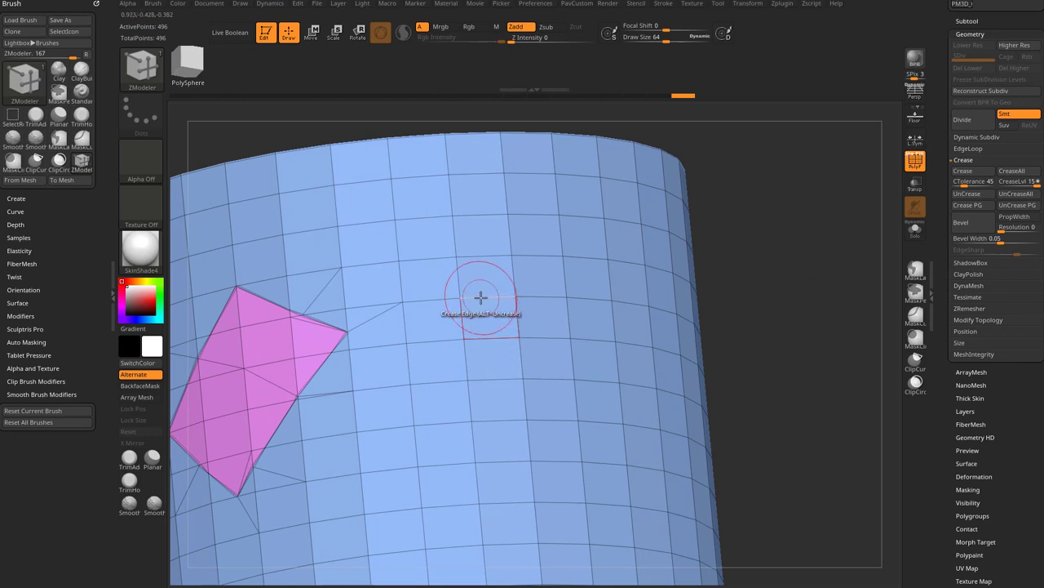
key(space)
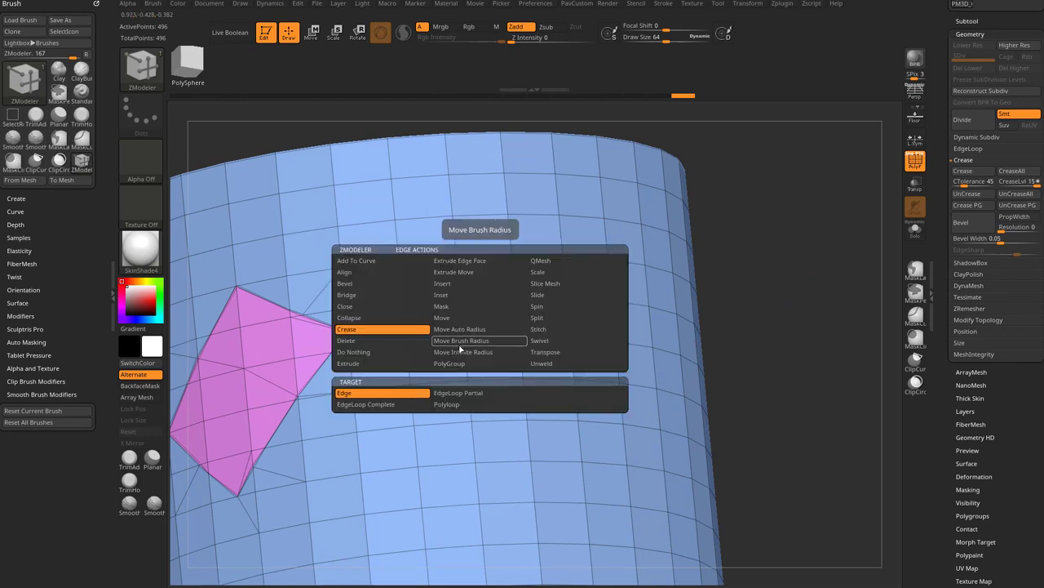
click(554, 285)
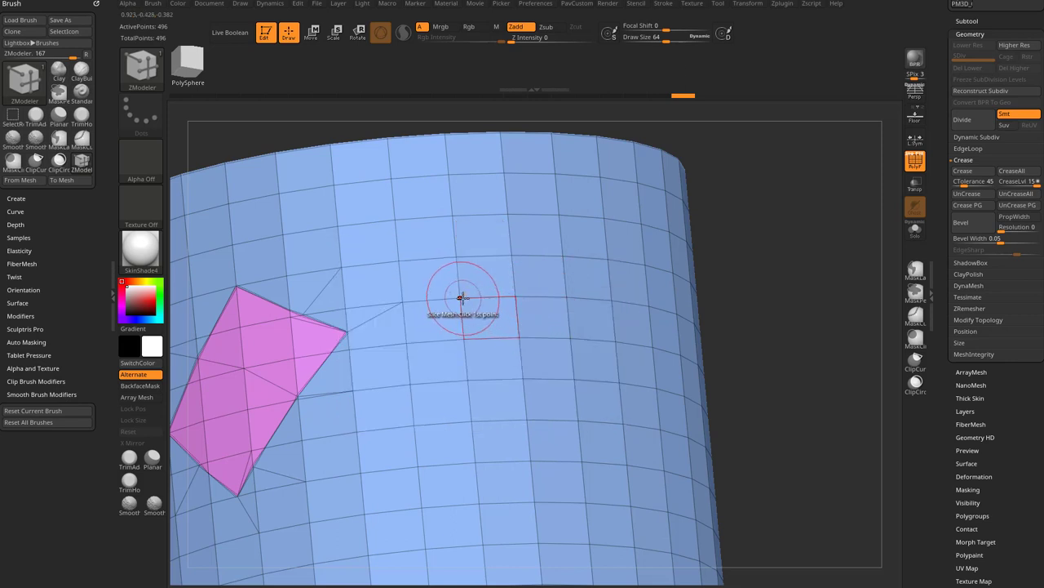
key(space)
click(448, 343)
key(space)
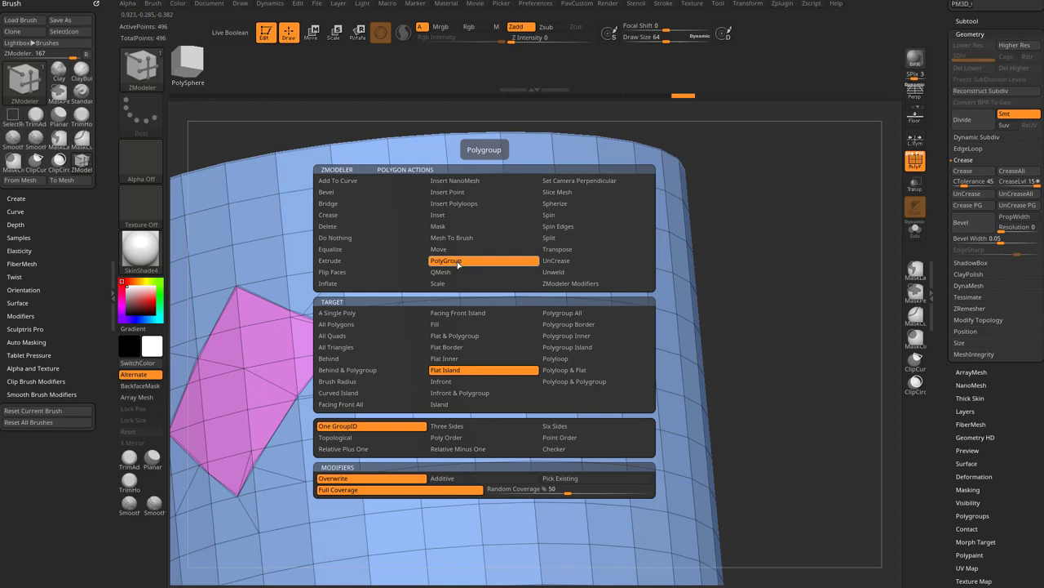
- Slice a small closed six-sided outline into the cylinder wall beside the tilted polygroup
click(461, 299)
click(434, 337)
click(466, 363)
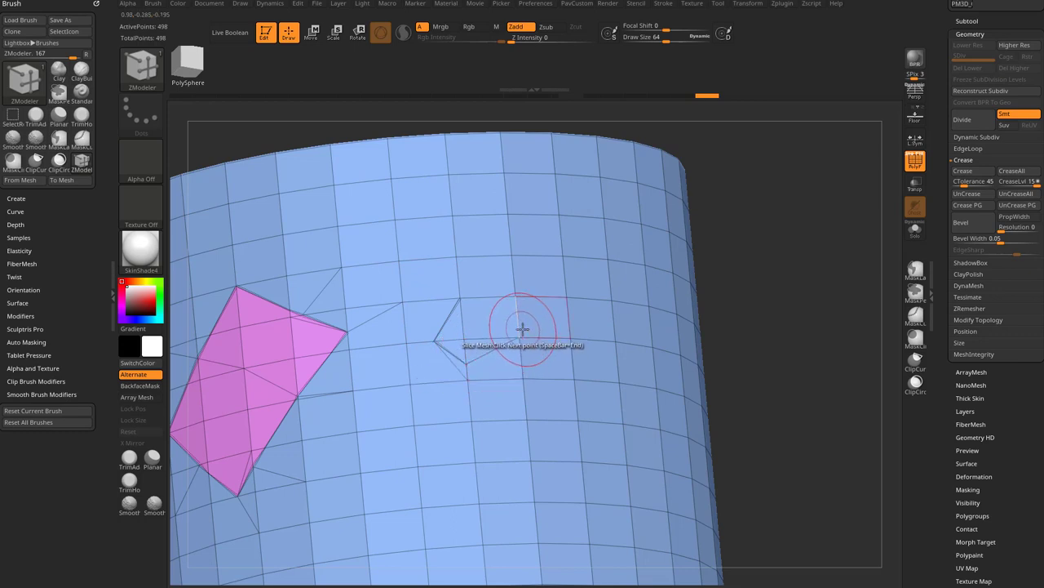
click(523, 359)
key(space)
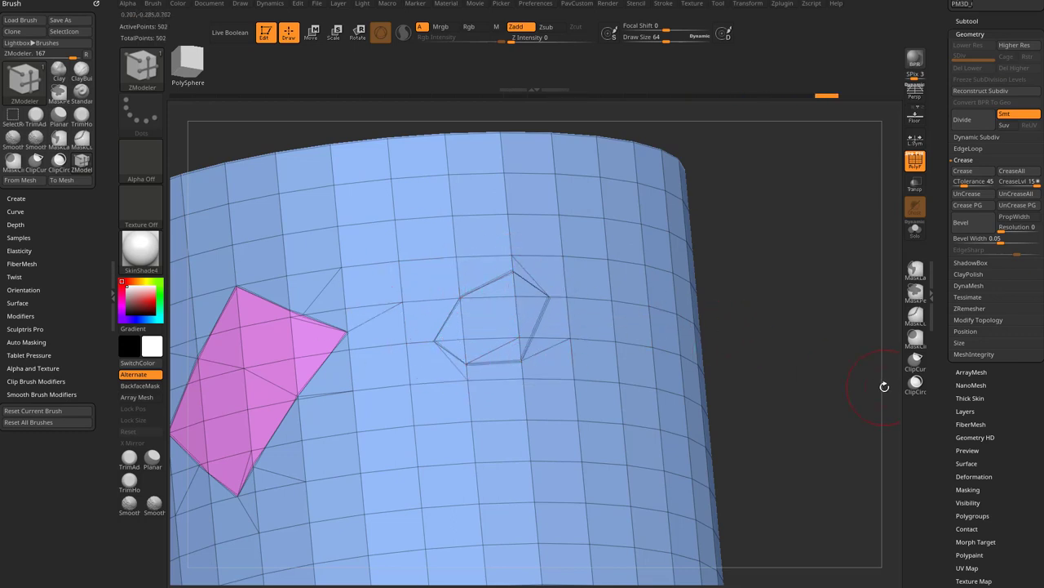
- Set the PolyGroup target to Fill with Stop on Different Polygroups and fill the six-sided outline with a new polygroup
click(496, 326)
key(ctrl+z)
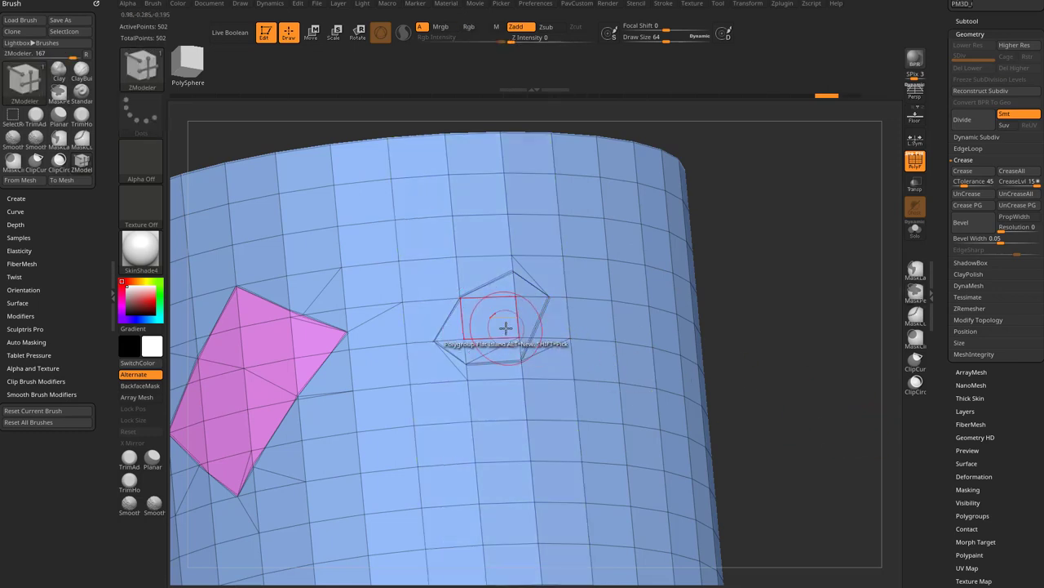
key(space)
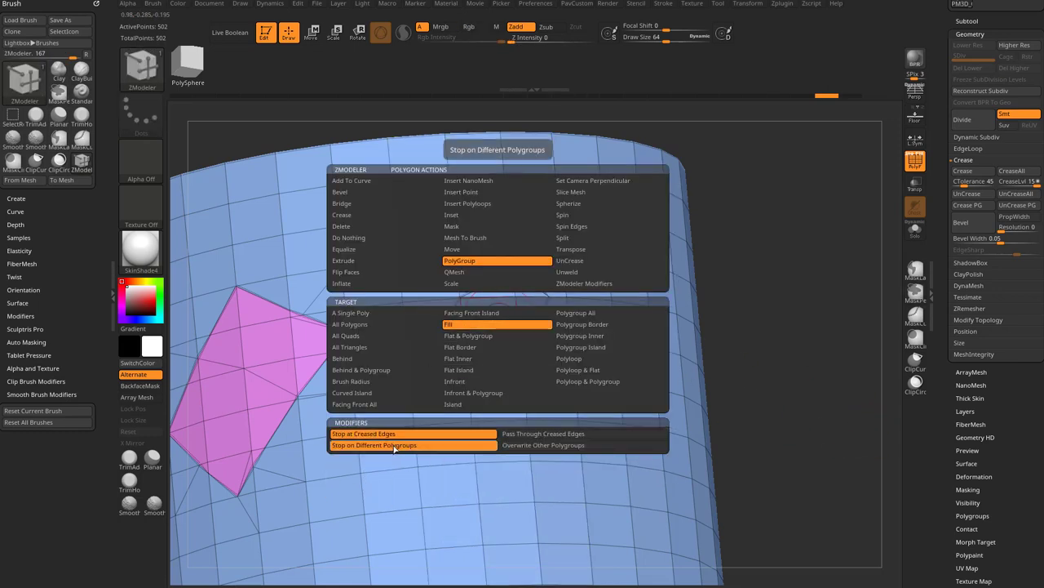
click(395, 447)
click(490, 323)
- Slice a second closed six-sided outline farther around the cylinder wall and fill it with a polygroup
drag(850, 377, 648, 354)
click(524, 370)
click(552, 392)
click(588, 377)
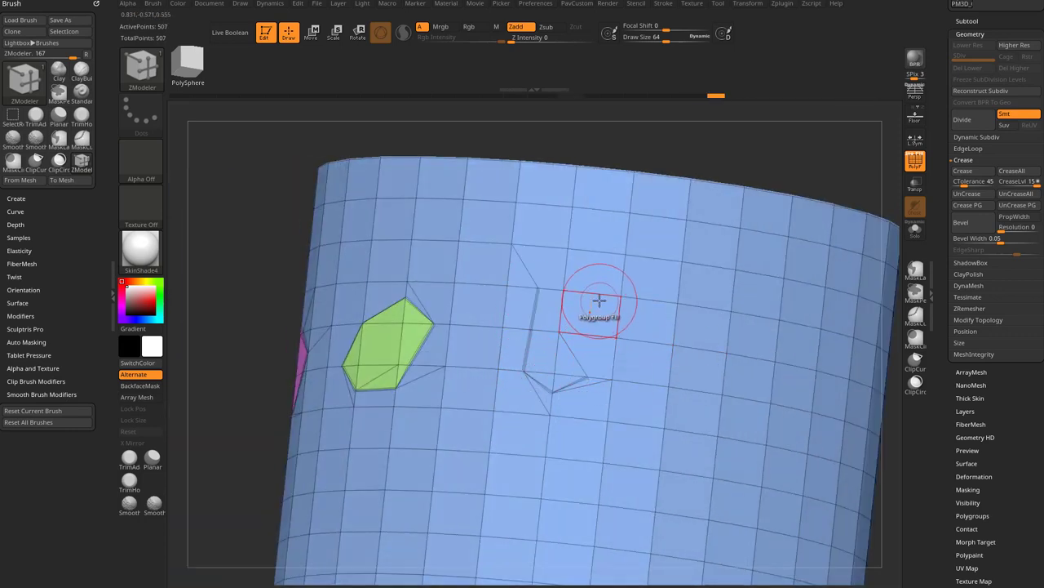
click(599, 294)
click(567, 268)
click(538, 289)
click(555, 322)
drag(727, 175, 769, 159)
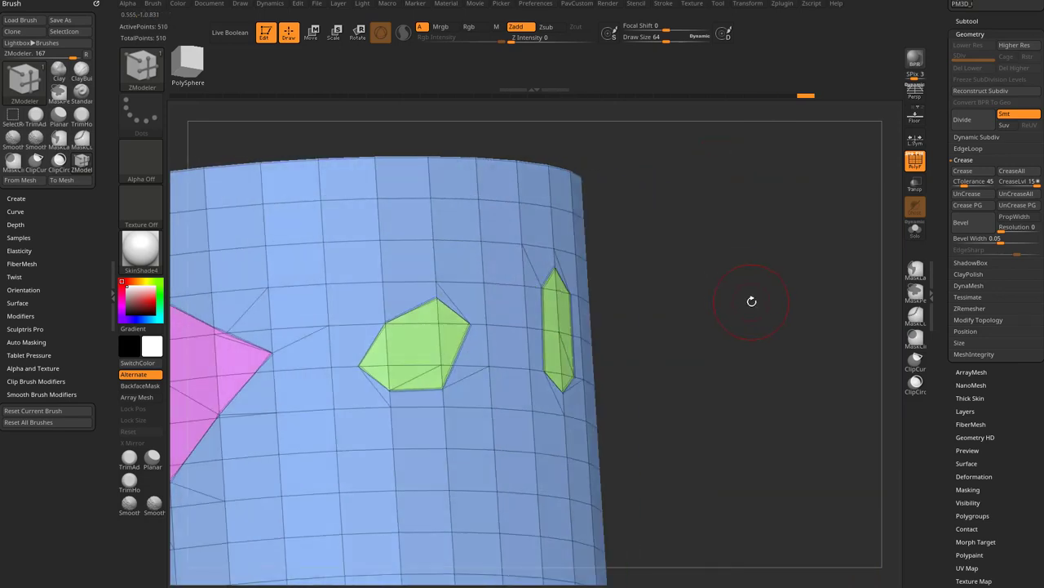
drag(754, 301, 640, 204)
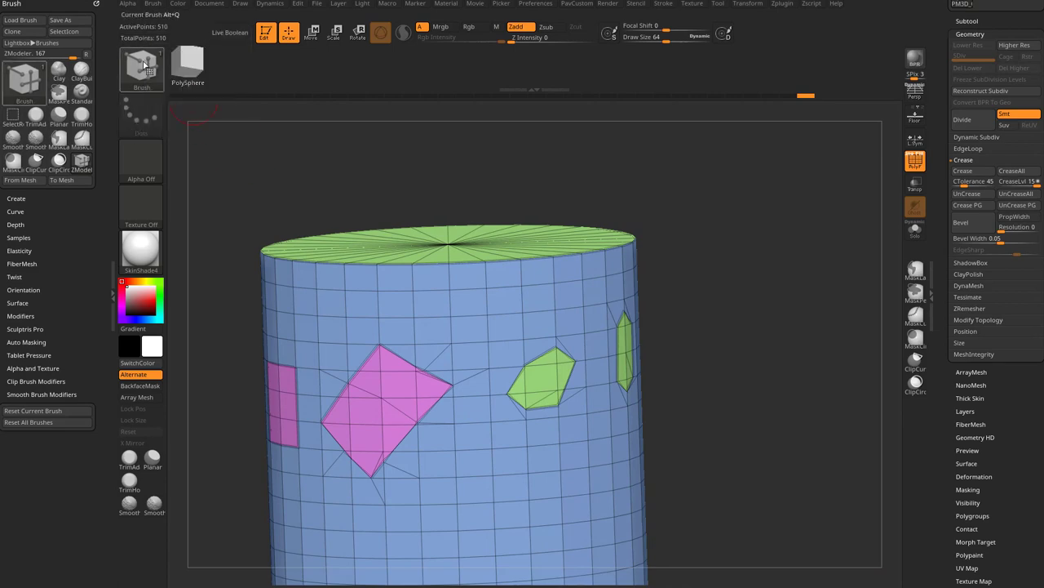
- Save the configured ZModeler brush as ZM_Slice in ZBrush 2021's ZStartup\BrushPresets folder
click(143, 65)
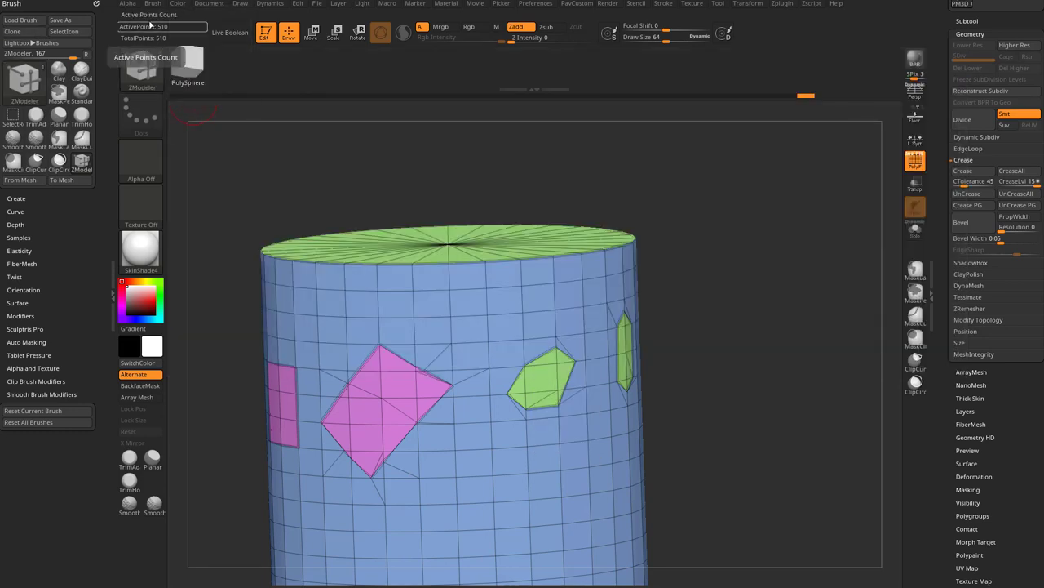
click(151, 4)
click(230, 26)
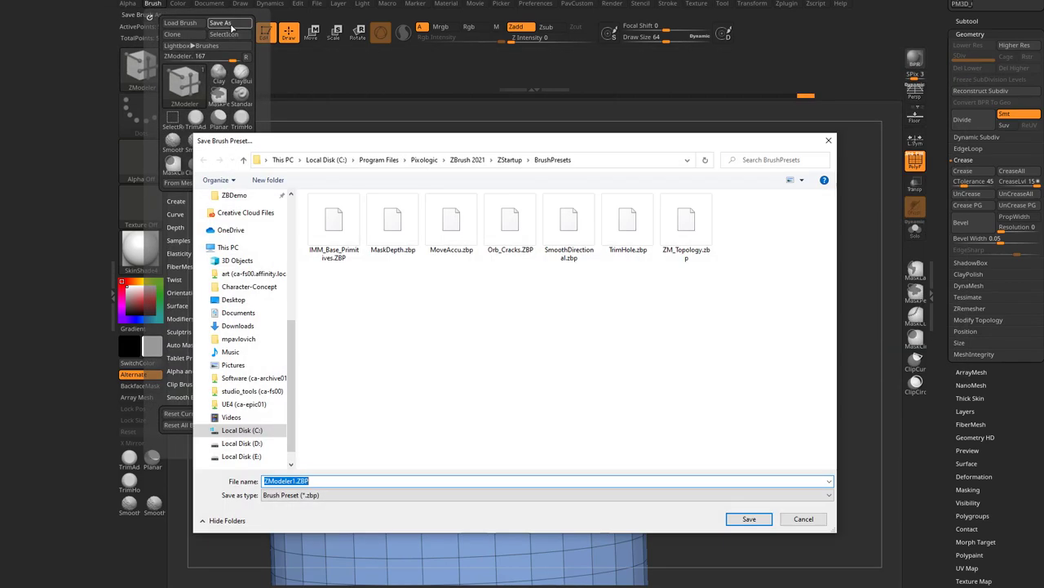
scroll(275, 301, up, 5)
click(245, 321)
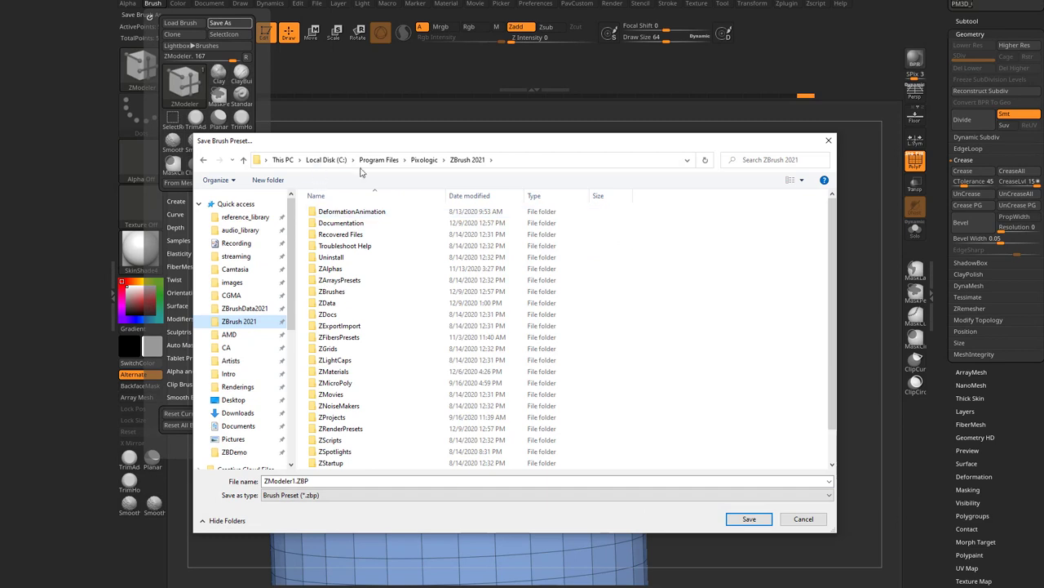
scroll(366, 352, down, 1)
double_click(352, 430)
double_click(337, 234)
click(361, 481)
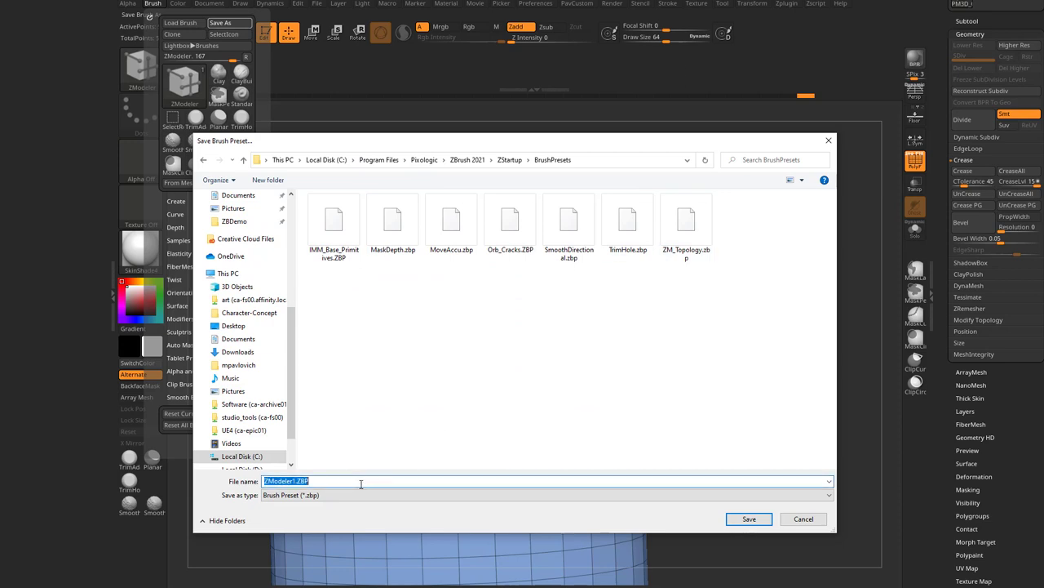
text(ZM_Slice)
key(Return)
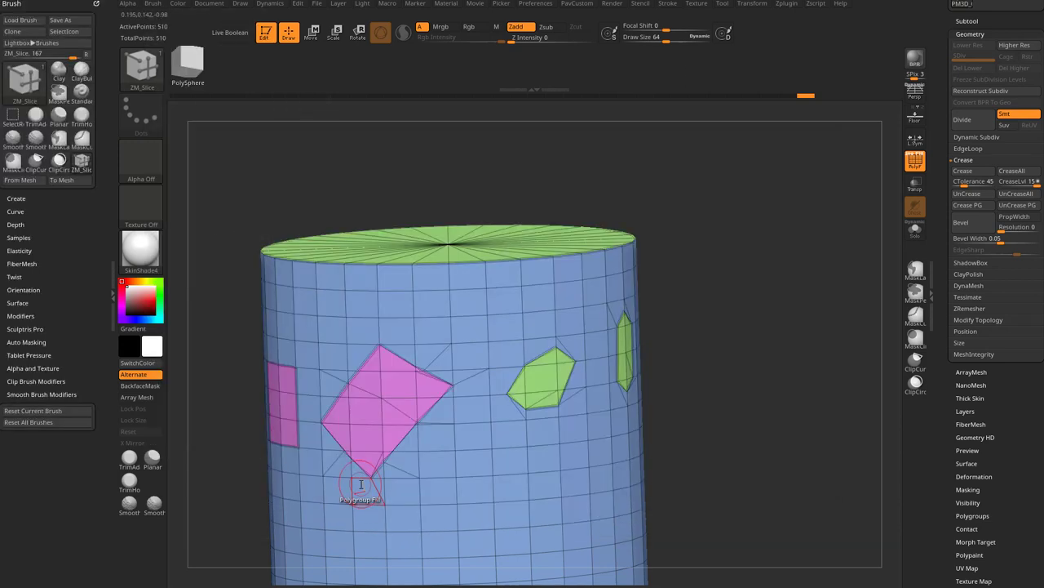
- Restart ZBrush, then draw a Cylinder3D on the empty canvas and make it editable
key(alt+F4)
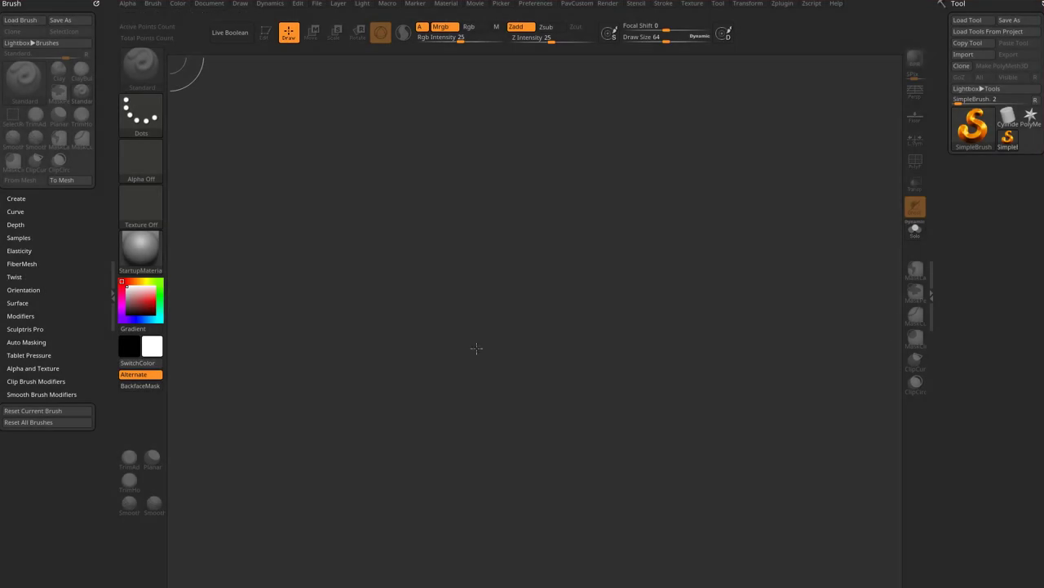
click(1010, 118)
drag(622, 290, 693, 397)
click(265, 33)
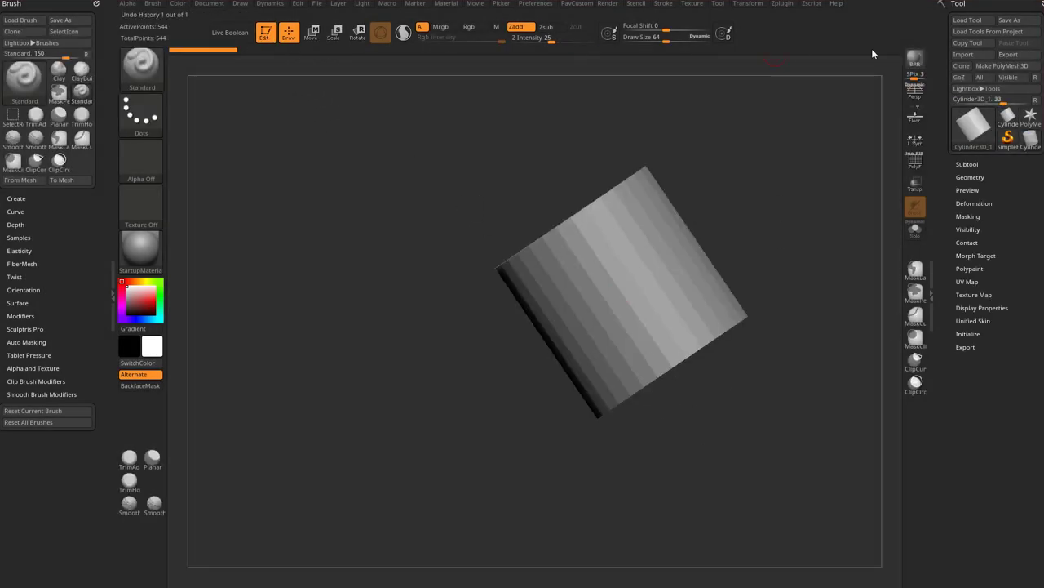
- Convert the cylinder to a PolyMesh3D and display it with polyframe and the SkinShade4 material
click(987, 66)
alt+drag(785, 154, 798, 251)
click(915, 161)
click(155, 237)
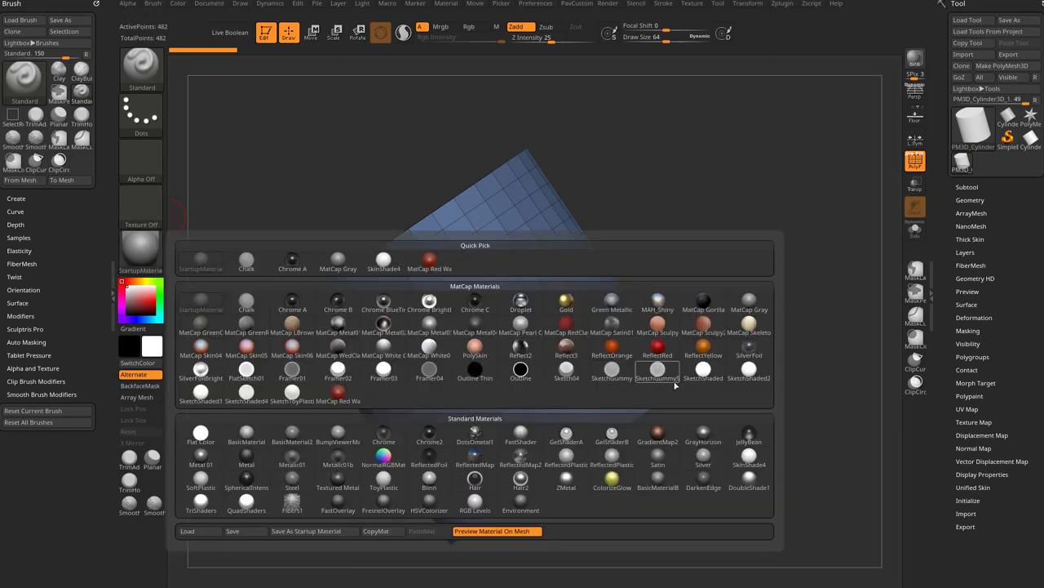
click(749, 457)
drag(763, 303, 806, 286)
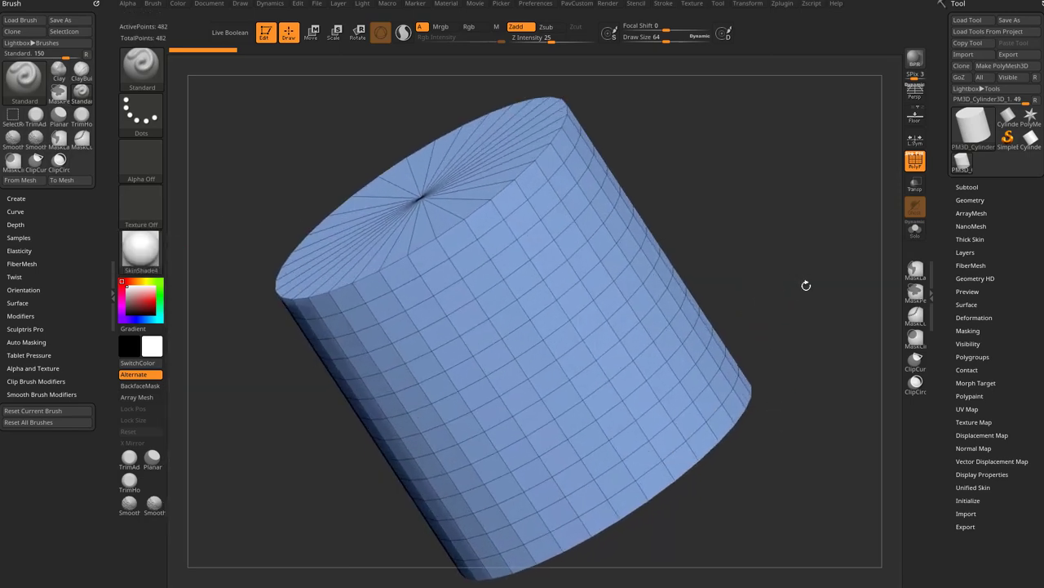
- Assign the custom hotkey Alt+Z to the ZM_Slice brush
click(141, 69)
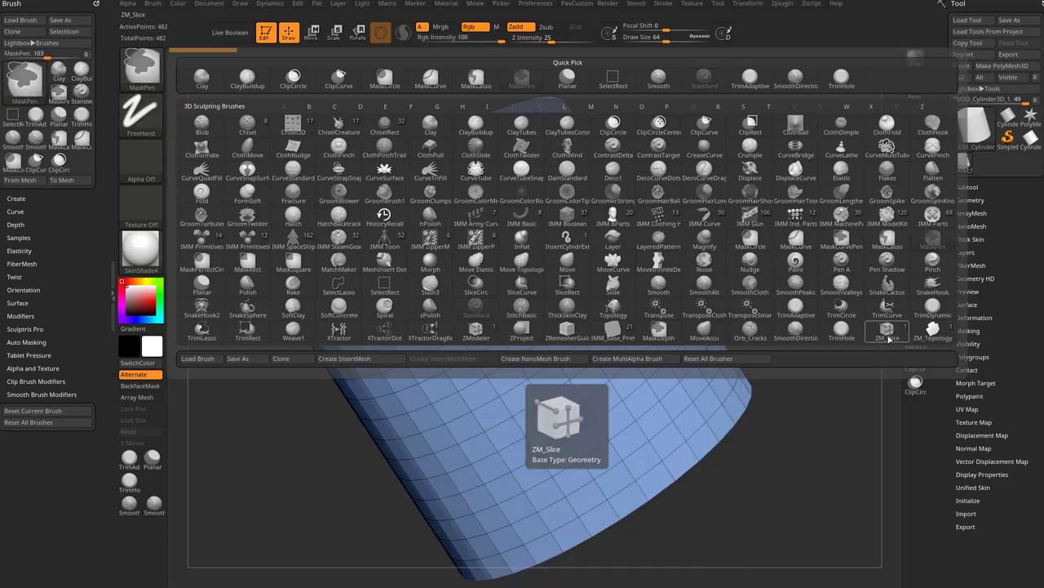
ctrl+alt+click(889, 339)
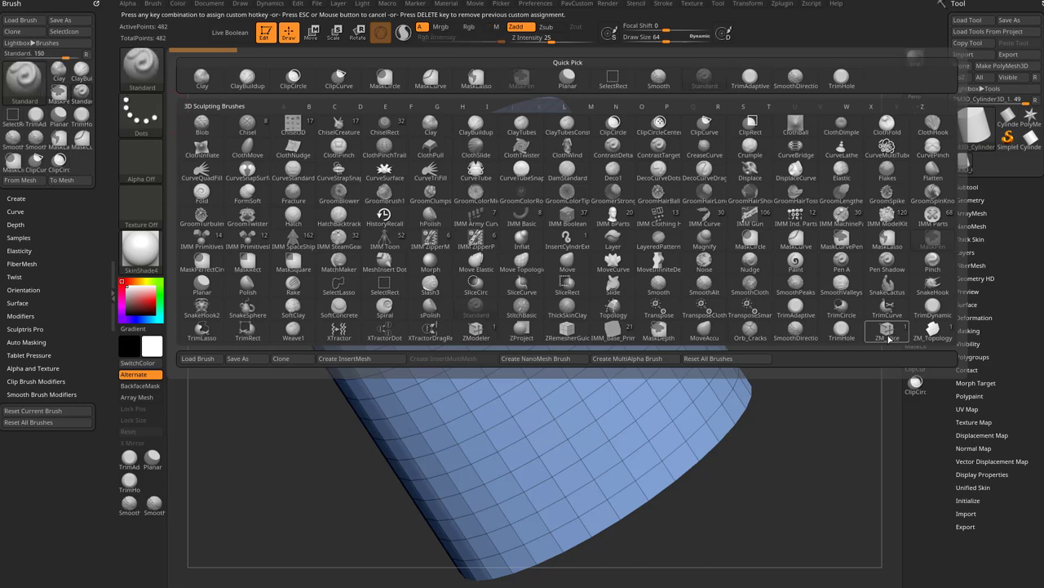
key(alt+z)
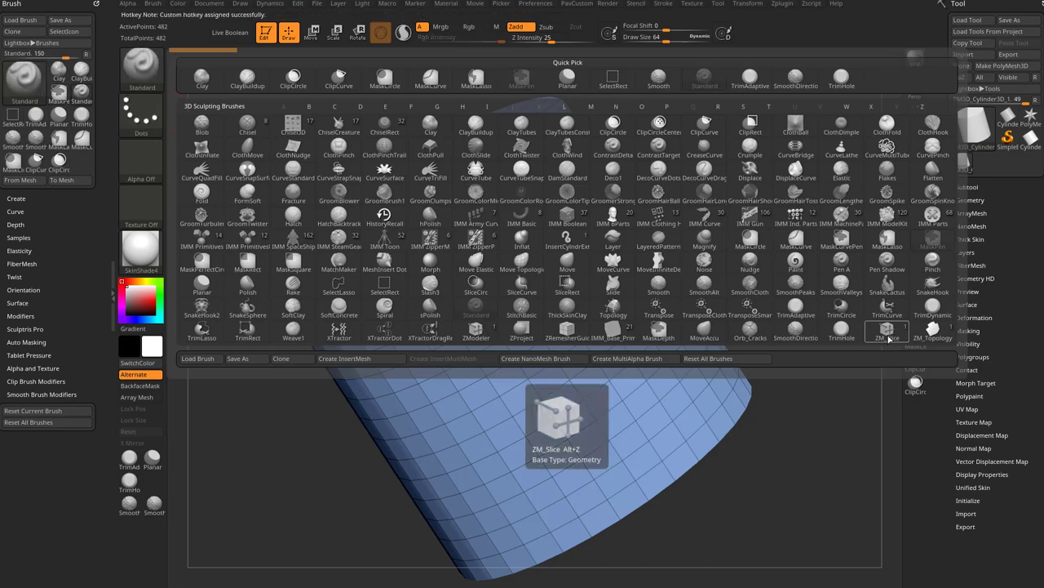
- Activate the ZM_Slice brush and reduce the draw size to about 32
mouse_move(743, 209)
mouse_down()
mouse_move(726, 219)
mouse_move(730, 208)
mouse_up()
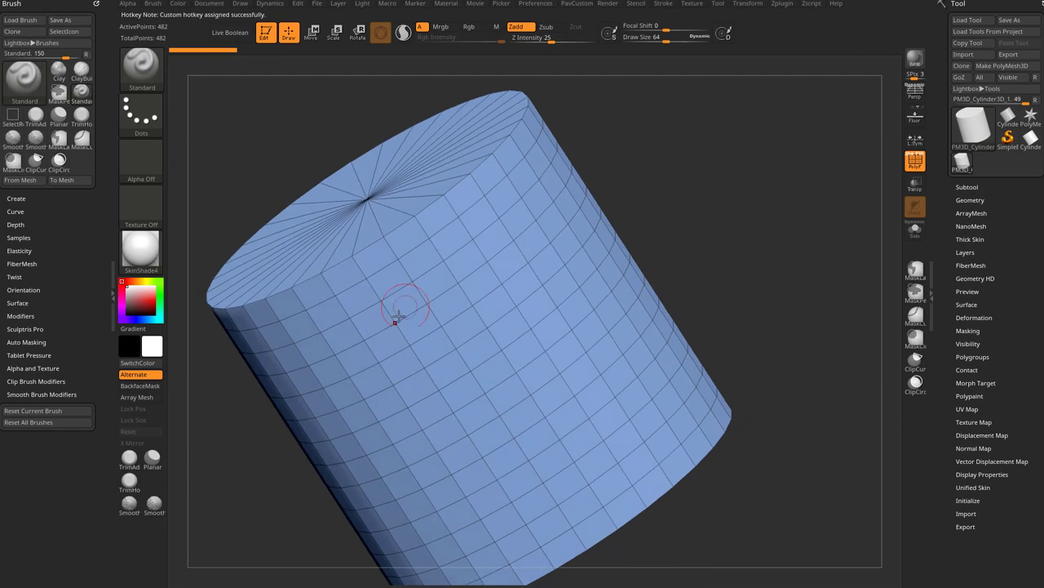
key(s)
mouse_move(412, 329)
mouse_down()
mouse_move(459, 291)
mouse_move(458, 343)
mouse_up()
mouse_move(771, 265)
mouse_down()
mouse_move(746, 274)
mouse_move(773, 252)
mouse_move(812, 161)
mouse_up()
key(1)
key(s)
- Slice a closed six-point creased outline into the cylinder's side and fill it with a new polygroup
drag(455, 264, 429, 326)
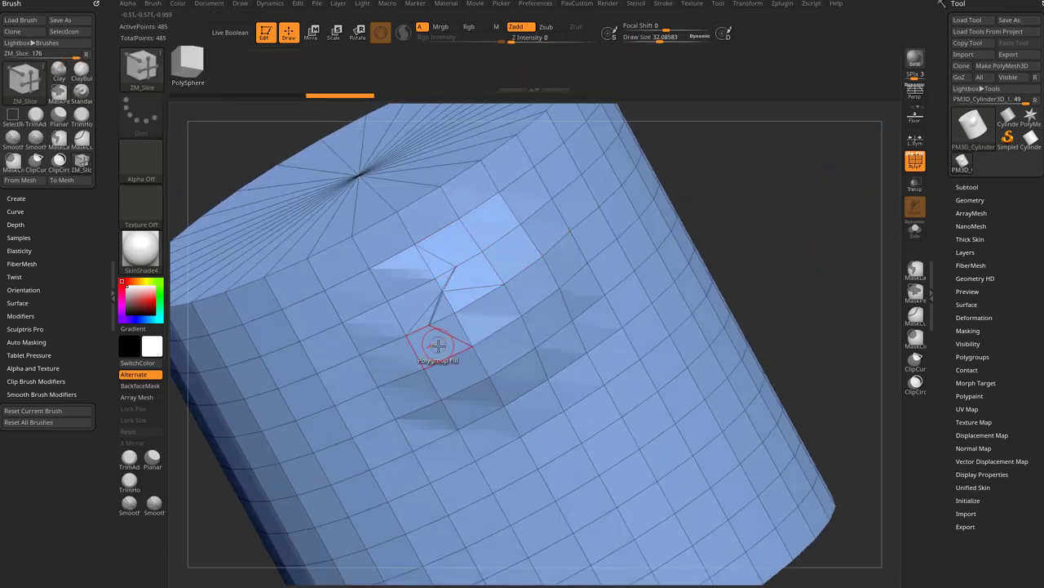
click(444, 360)
click(519, 358)
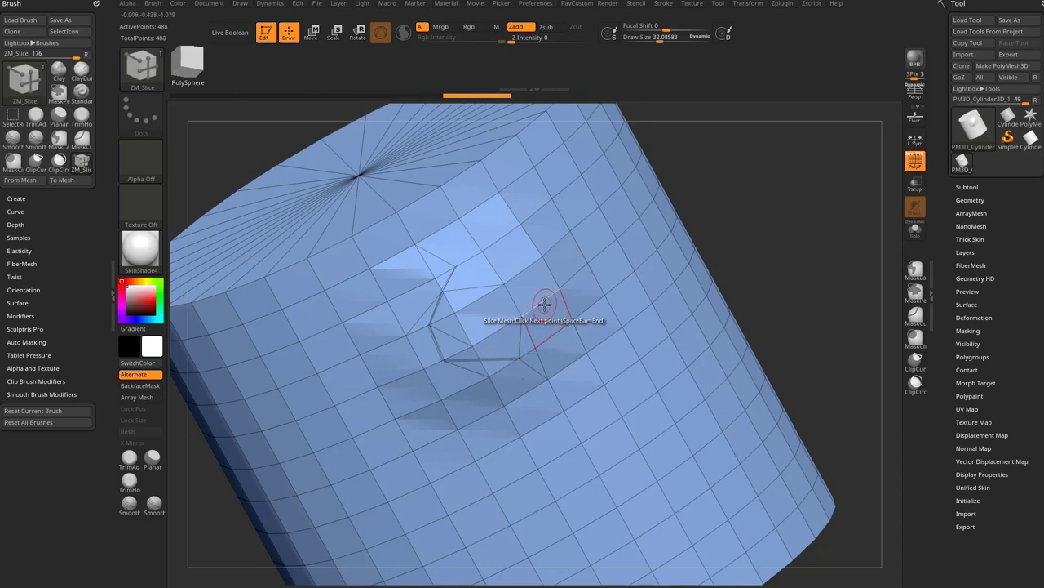
click(545, 302)
click(526, 271)
click(456, 266)
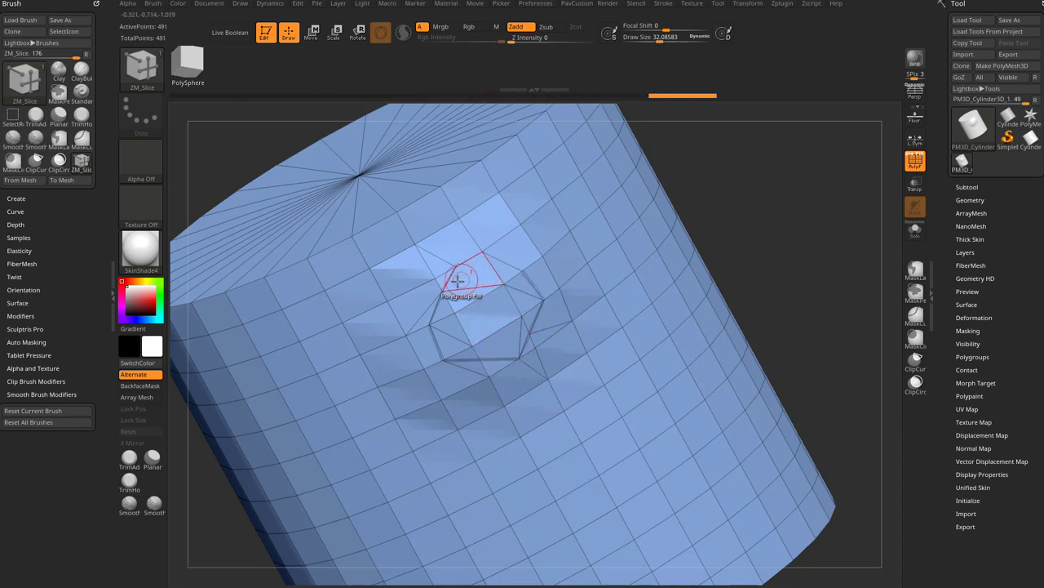
click(504, 306)
- Examine ZM_Slice's edge and point actions on the cylinder and its entry among the sculpting brushes
drag(785, 267, 748, 301)
key(space)
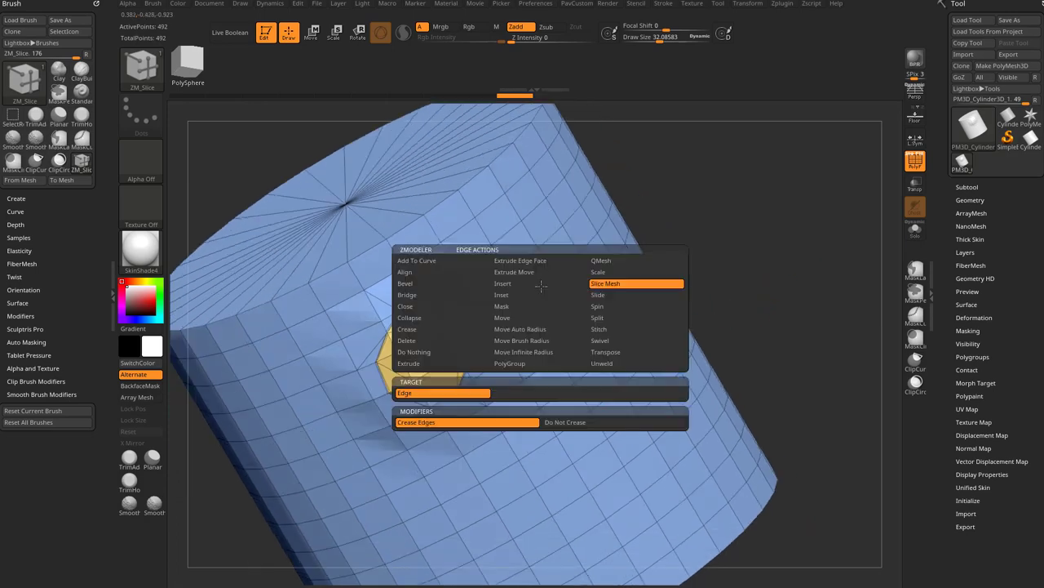
key(space)
key(space)
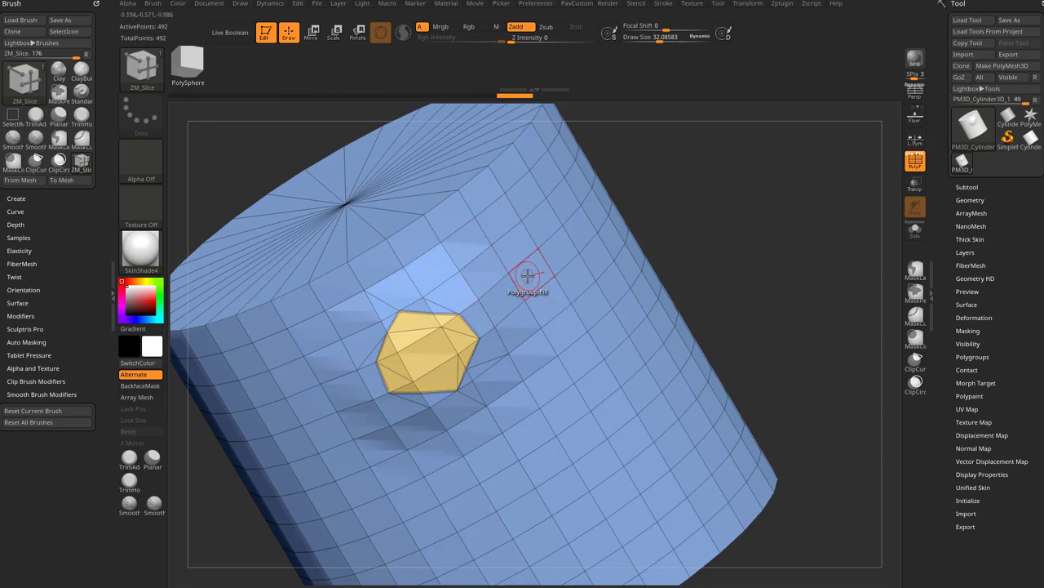
key(b)
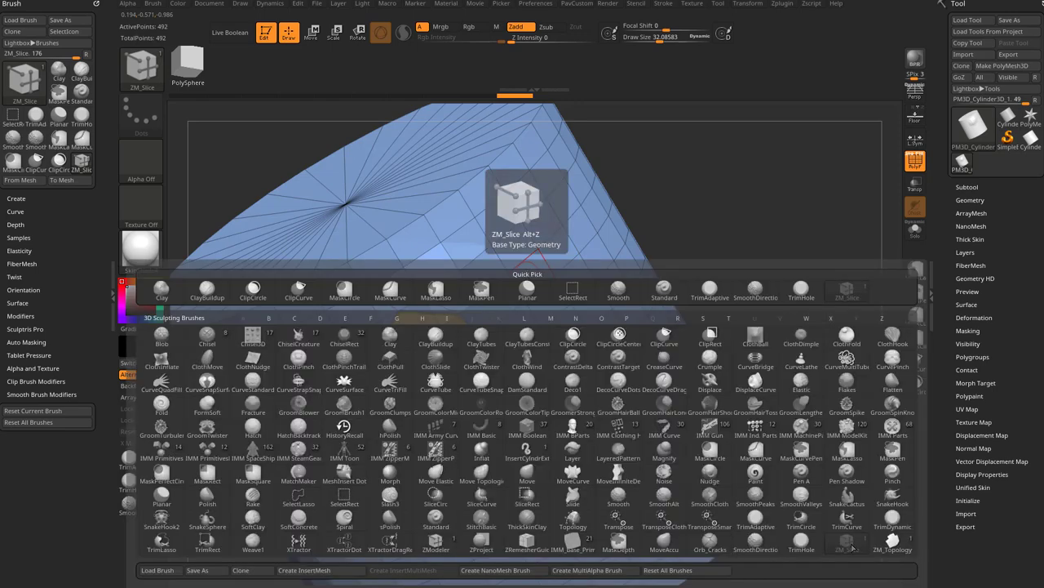
click(851, 548)
mouse_move(653, 155)
mouse_down()
mouse_move(758, 182)
mouse_move(786, 245)
mouse_move(772, 237)
mouse_move(711, 250)
mouse_move(698, 269)
mouse_up()
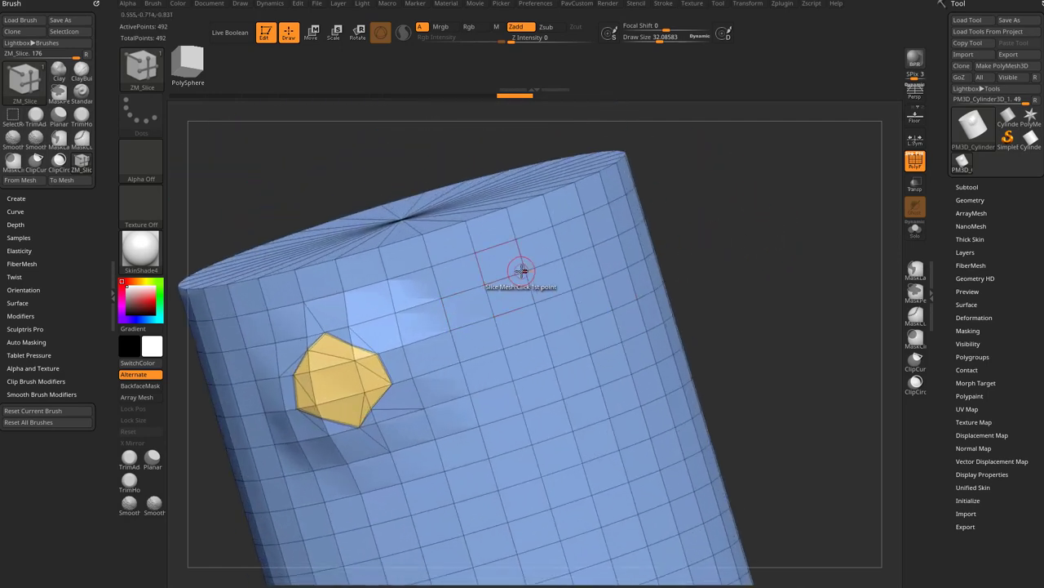
key(space)
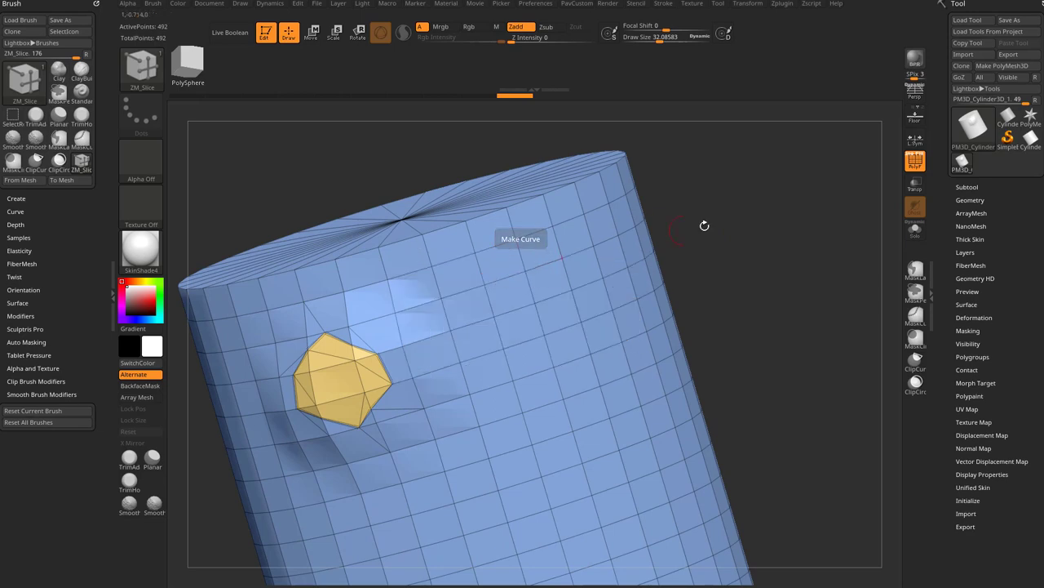
drag(705, 234, 688, 251)
- Load the Dog.ZTL tool from the LightBox library
key(comma)
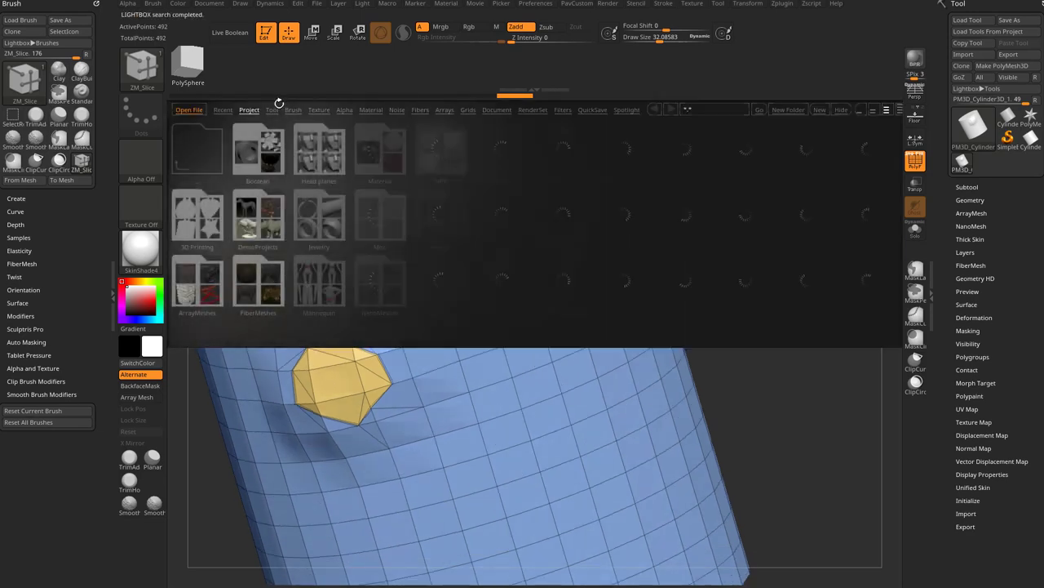
double_click(318, 282)
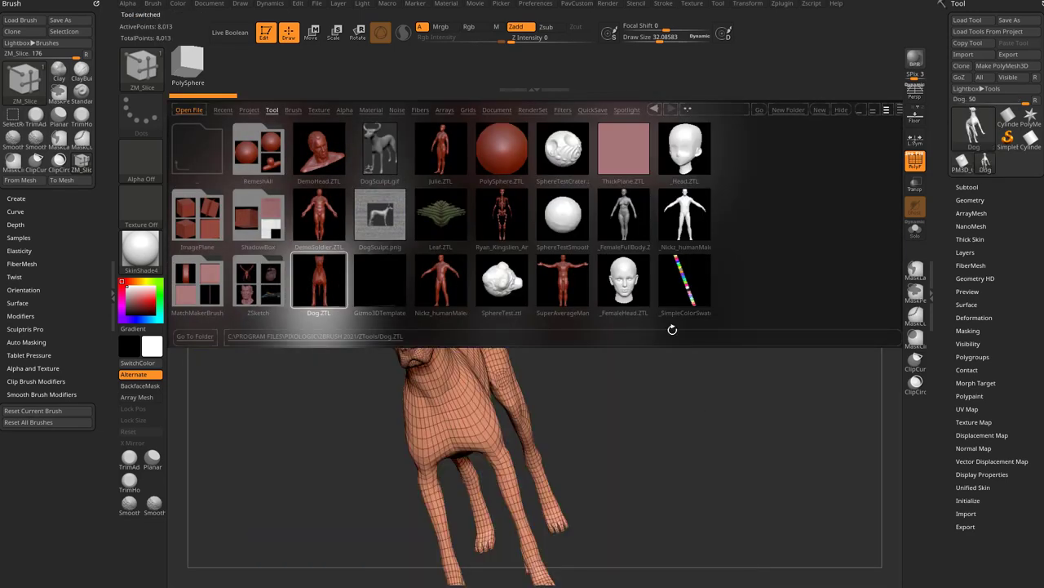
key(comma)
- Set ZM_Slice's point action to Crease with the ShortestPath target and reduce the draw size to about 19
drag(664, 380, 794, 306)
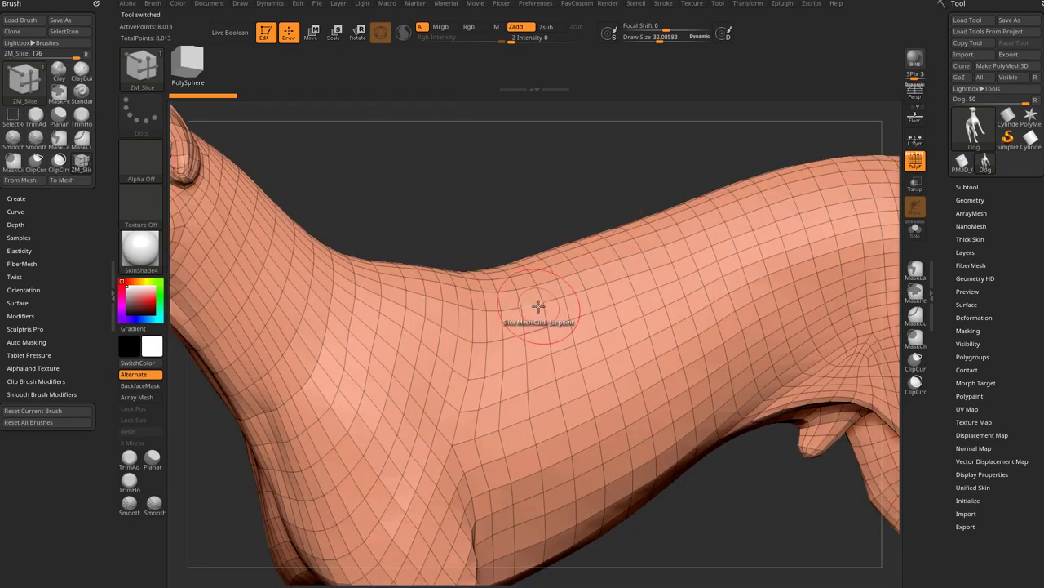
key(space)
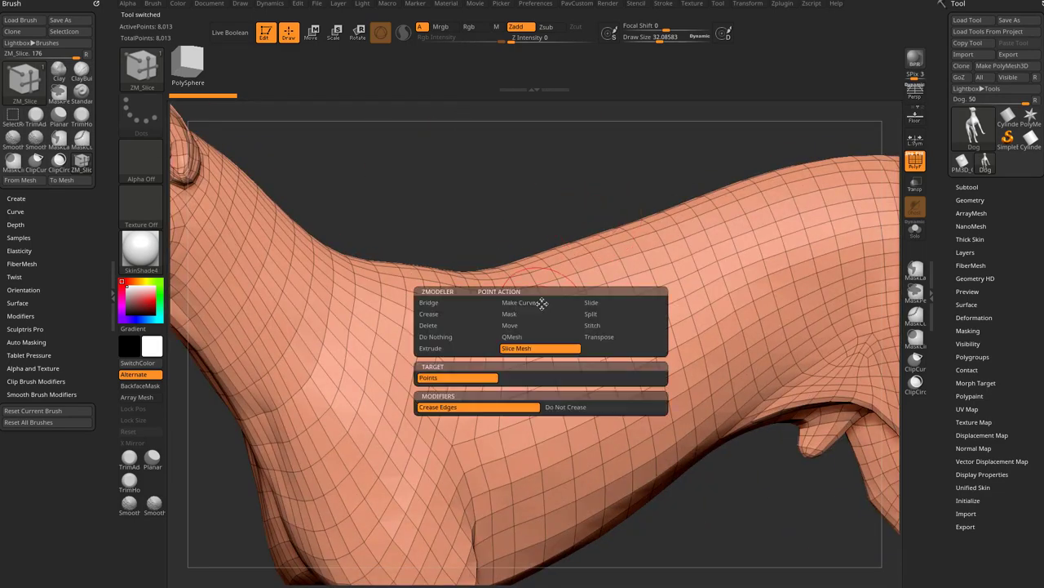
click(457, 314)
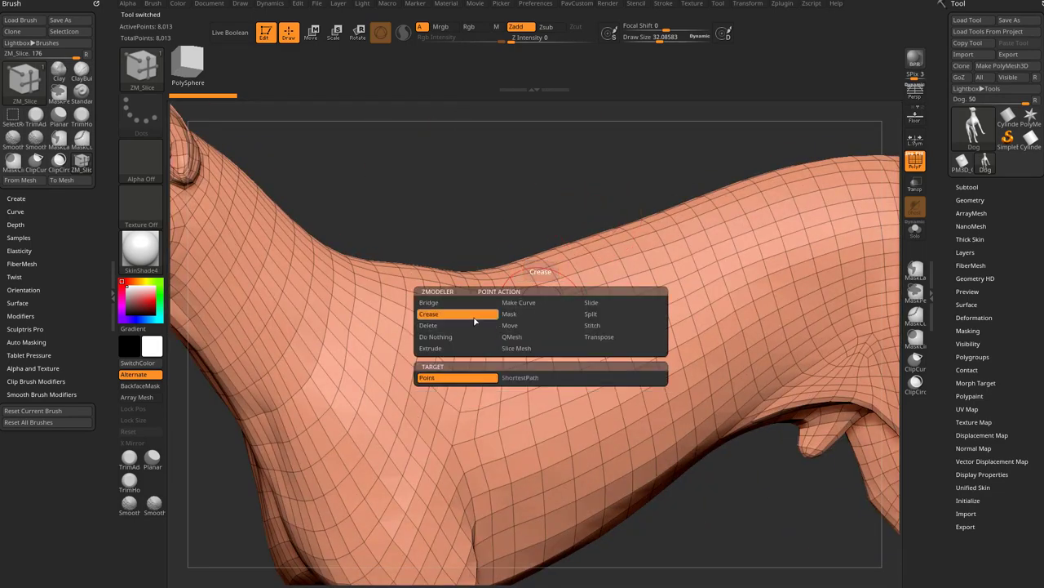
click(524, 378)
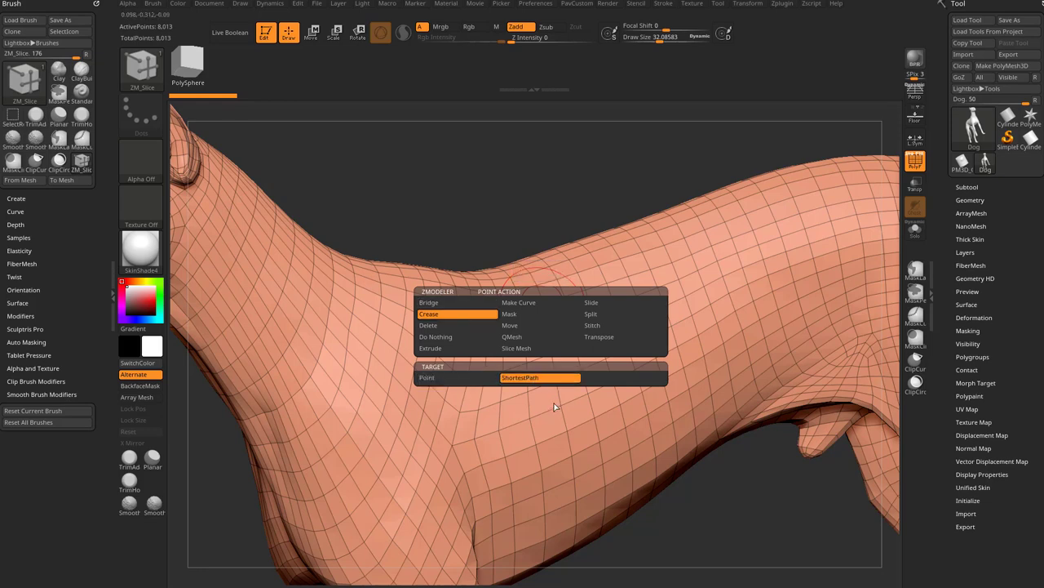
drag(548, 173, 522, 310)
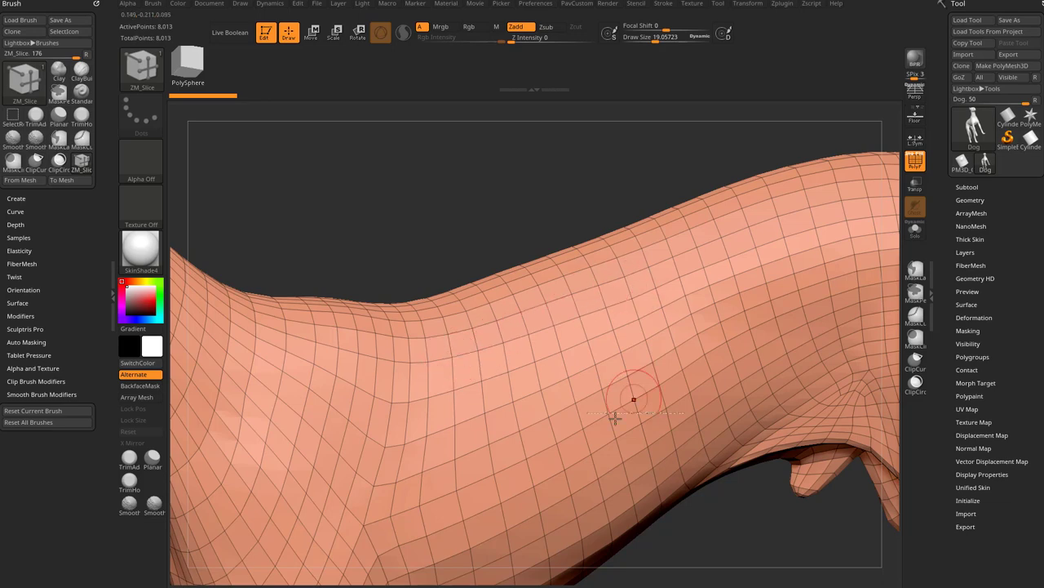
- Crease a closed four-sided outline along existing edges on the dog's upper flank and fill it with a polygroup
click(427, 360)
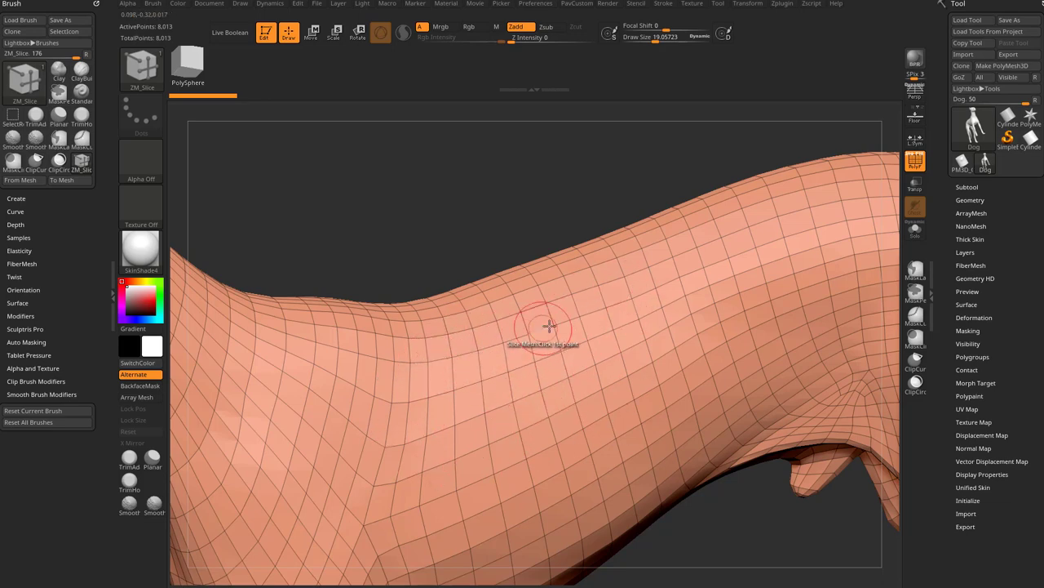
click(579, 315)
right_drag(560, 356, 555, 296)
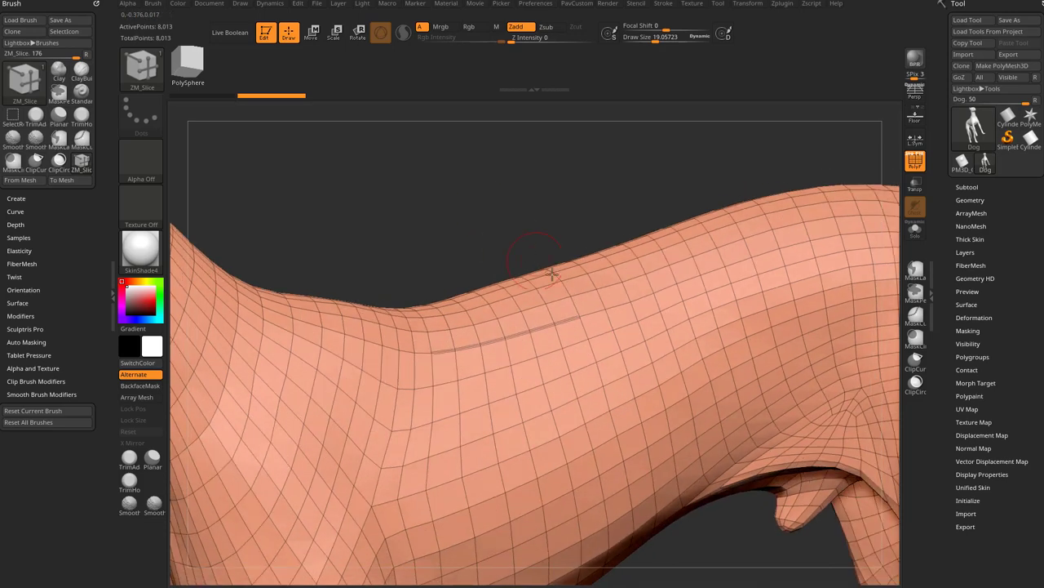
click(608, 411)
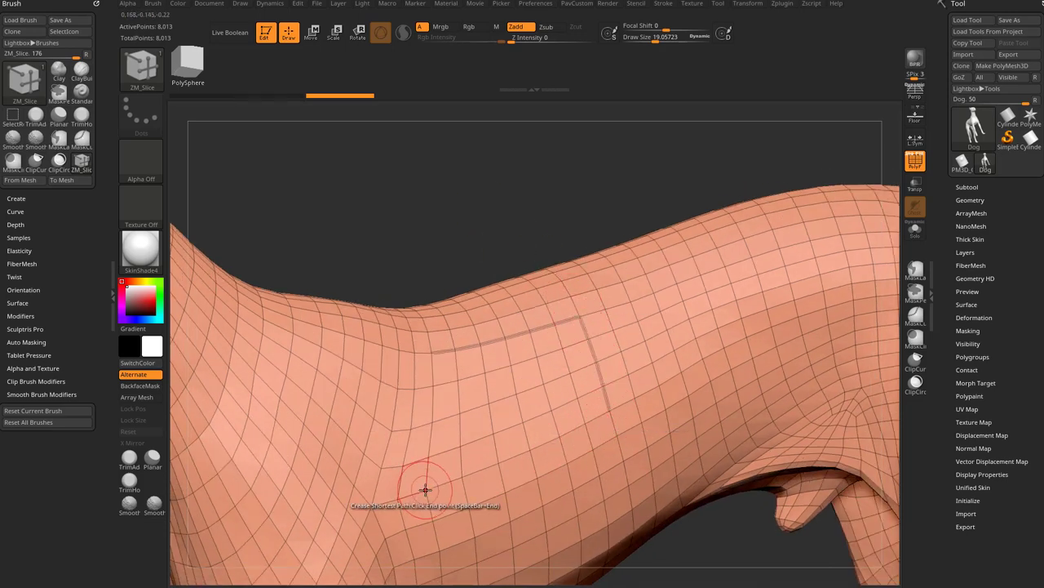
click(426, 486)
click(427, 359)
click(499, 382)
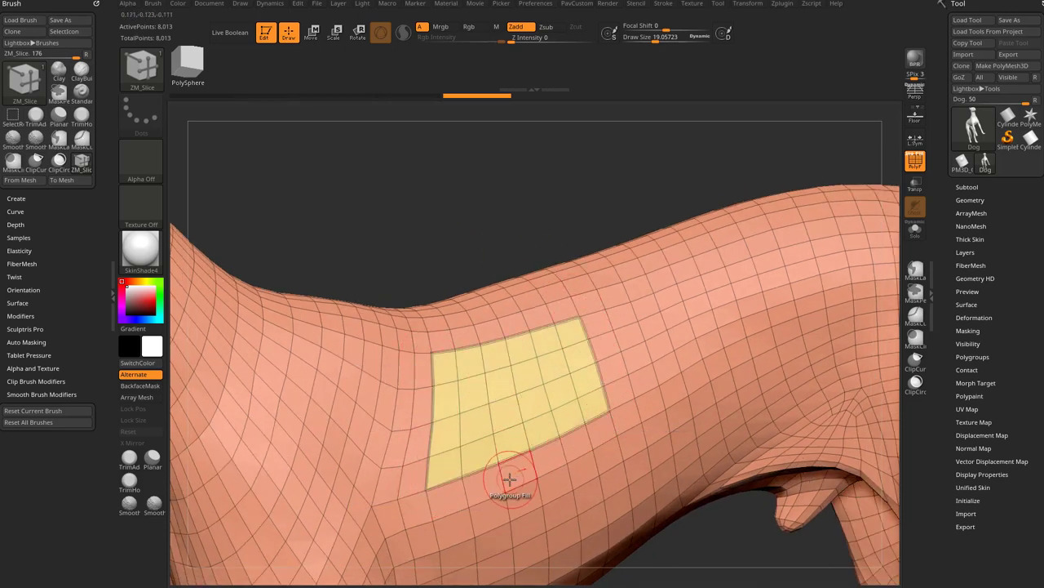
- Crease a smaller four-sided outline farther back on the dog's body and fill it with a polygroup
drag(585, 213, 560, 280)
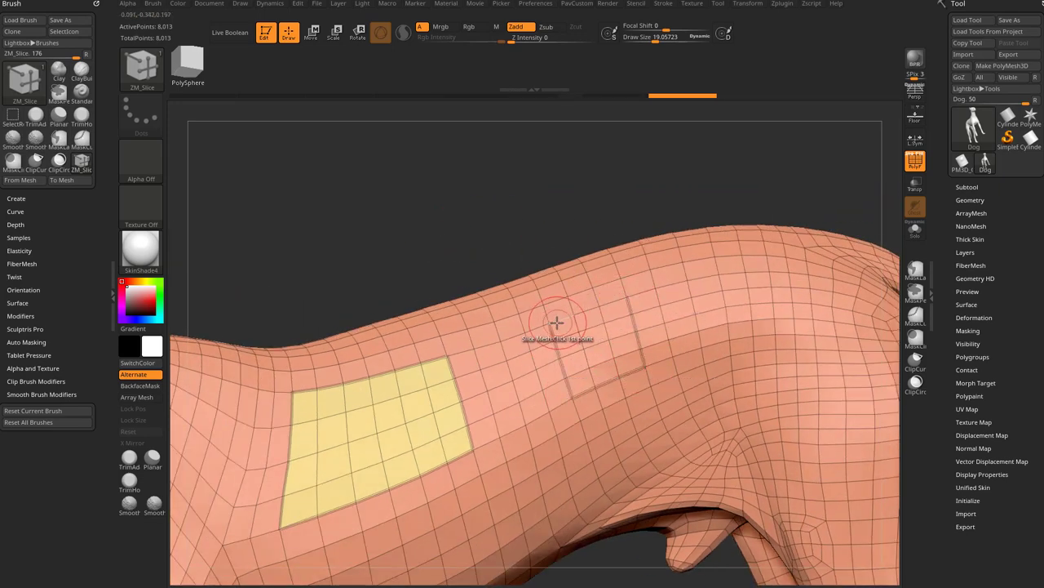
click(590, 340)
- Crease a shortest path from below the dog's ear down the side of the neck to the shoulder
drag(383, 233, 312, 401)
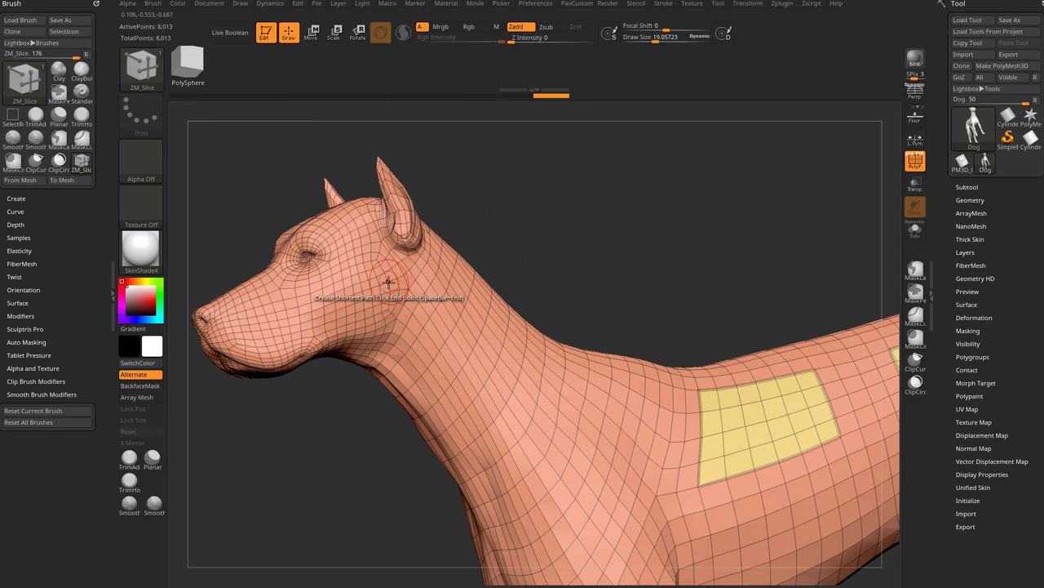
alt+drag(323, 495, 218, 278)
click(529, 352)
alt+drag(313, 435, 291, 461)
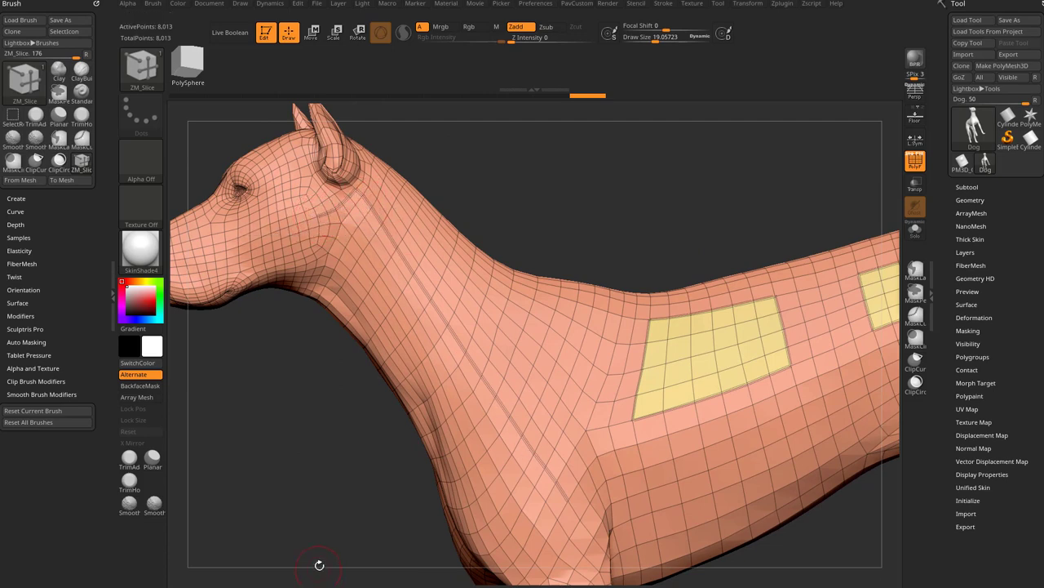
- Close the neck outline with creased paths across the chest and below the jaw, and fill it with a polygroup
drag(321, 559, 567, 426)
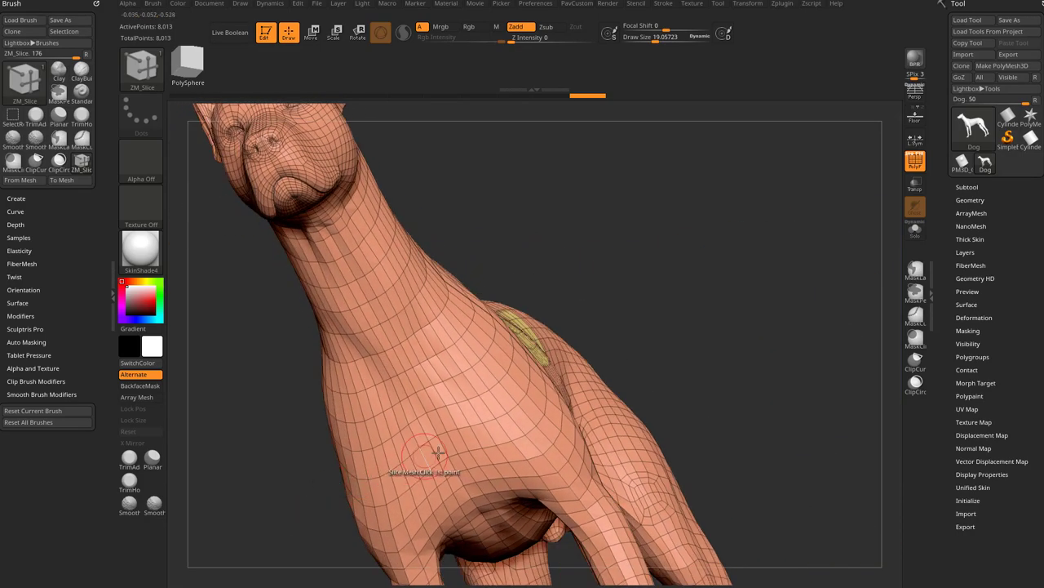
ctrl+shift+drag(373, 443, 501, 438)
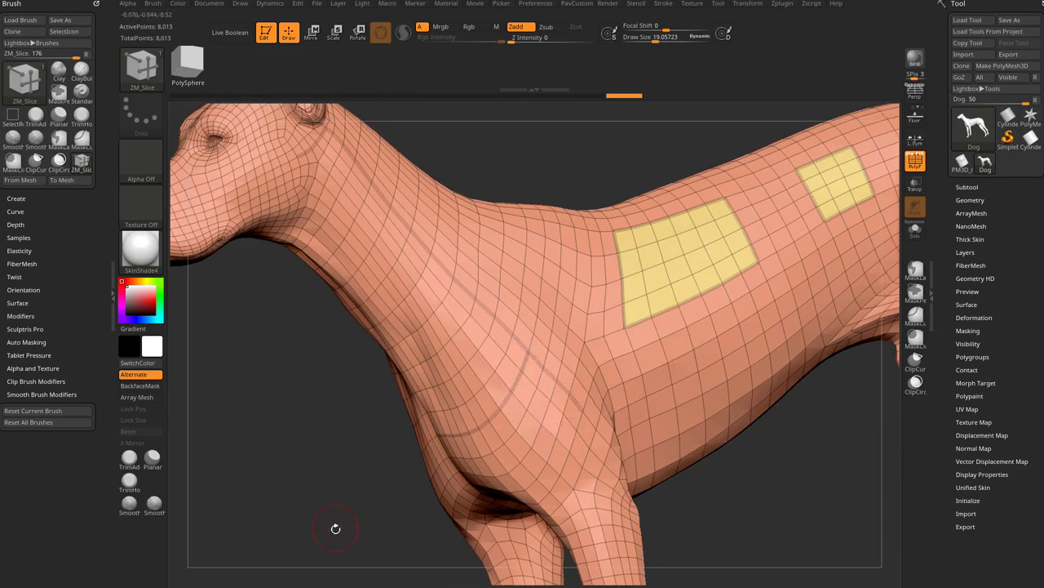
alt+drag(353, 513, 418, 293)
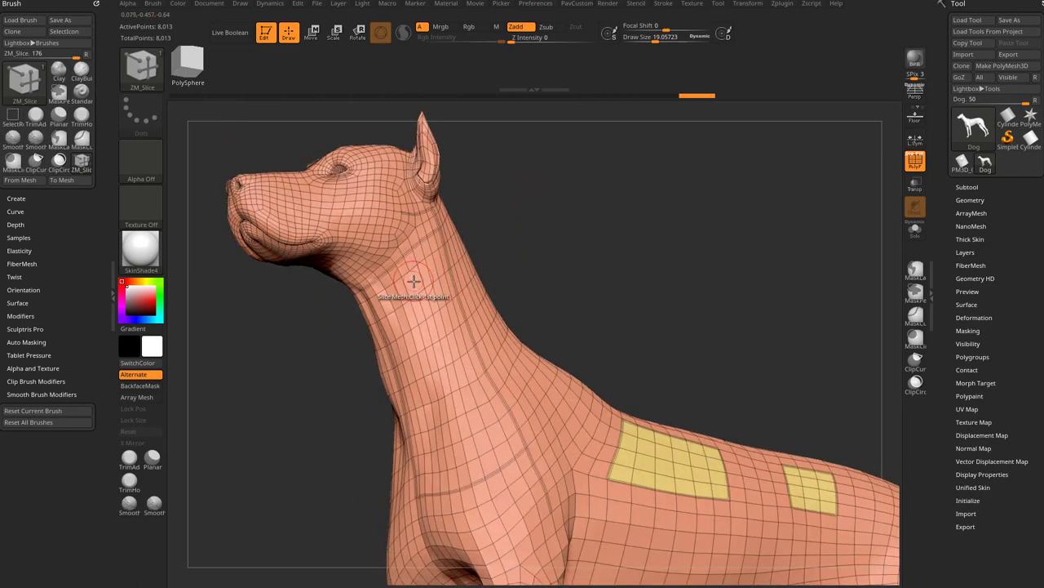
ctrl+shift+drag(416, 279, 466, 290)
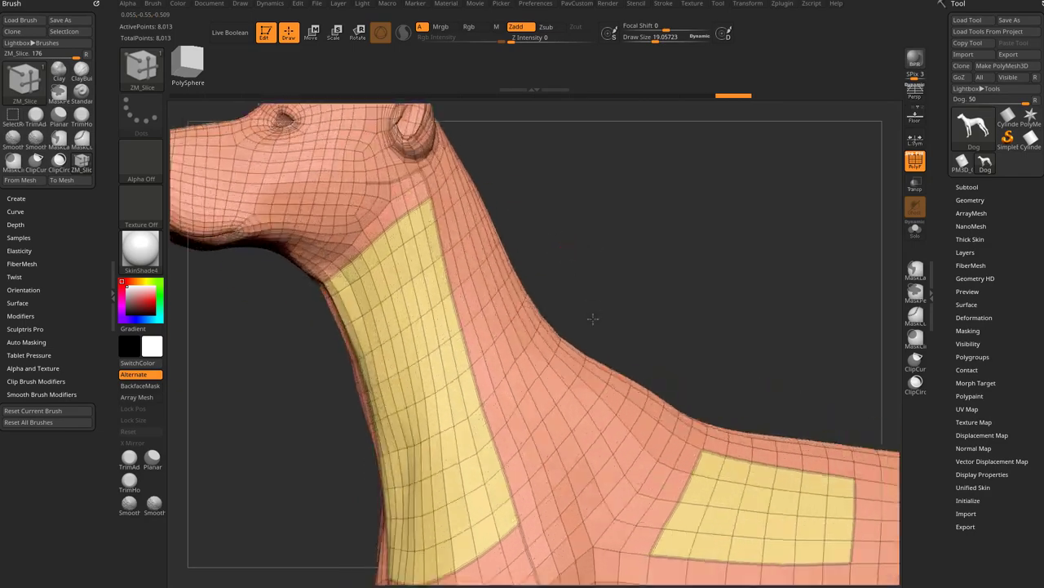
- Crease a closed outline on the back of the dog's neck and fill it with a polygroup
key(space)
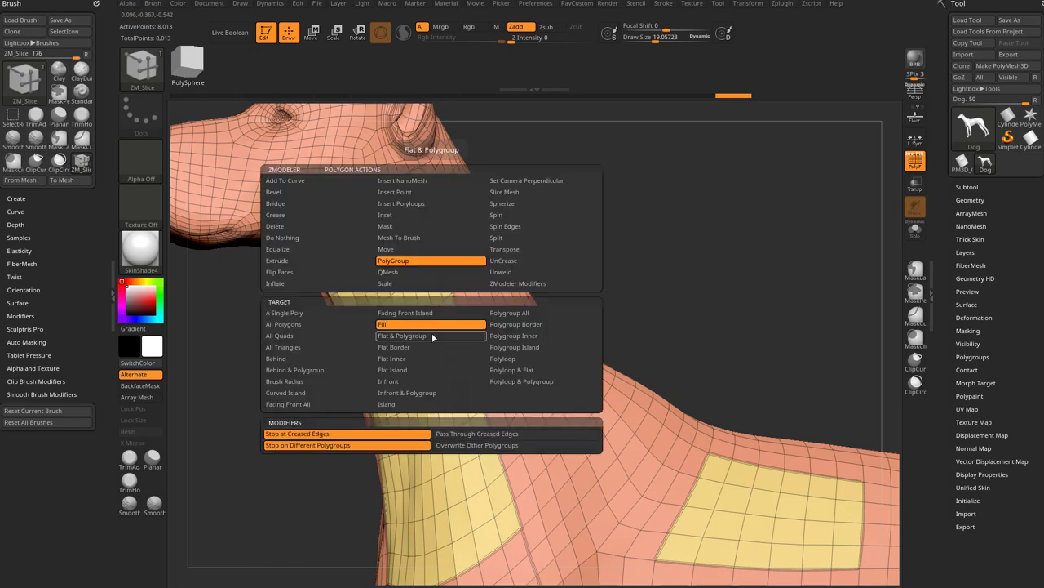
drag(558, 278, 502, 283)
key(space)
click(422, 403)
drag(596, 311, 500, 371)
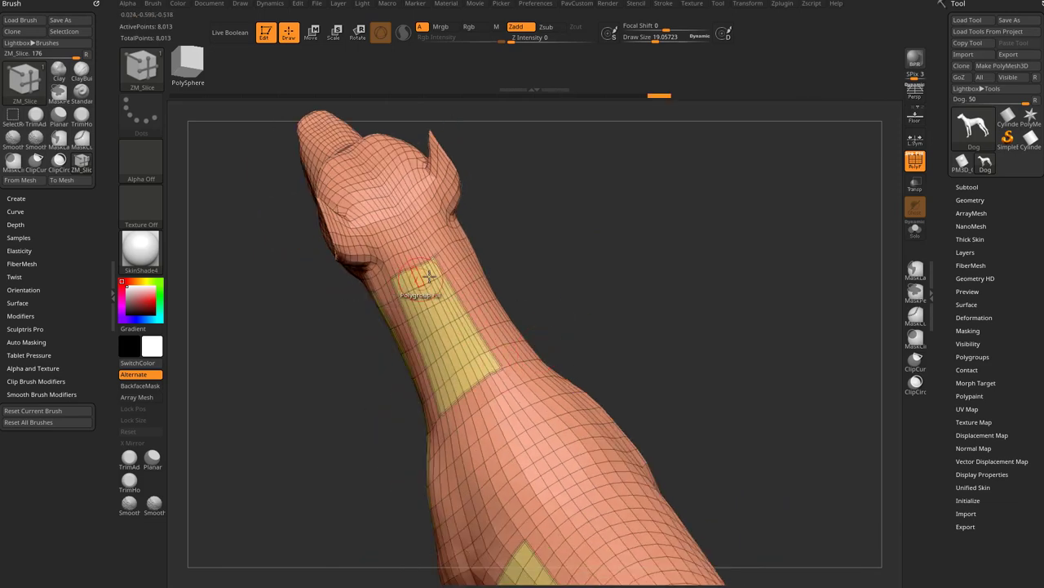
mouse_move(498, 270)
mouse_down()
mouse_move(588, 258)
mouse_move(569, 277)
mouse_move(592, 324)
mouse_move(581, 283)
mouse_move(545, 327)
mouse_up()
- Switch to the ZModeler brush and set its polygon action to QMesh with the Polygroup All target
key(b)
key(z)
key(m)
key(space)
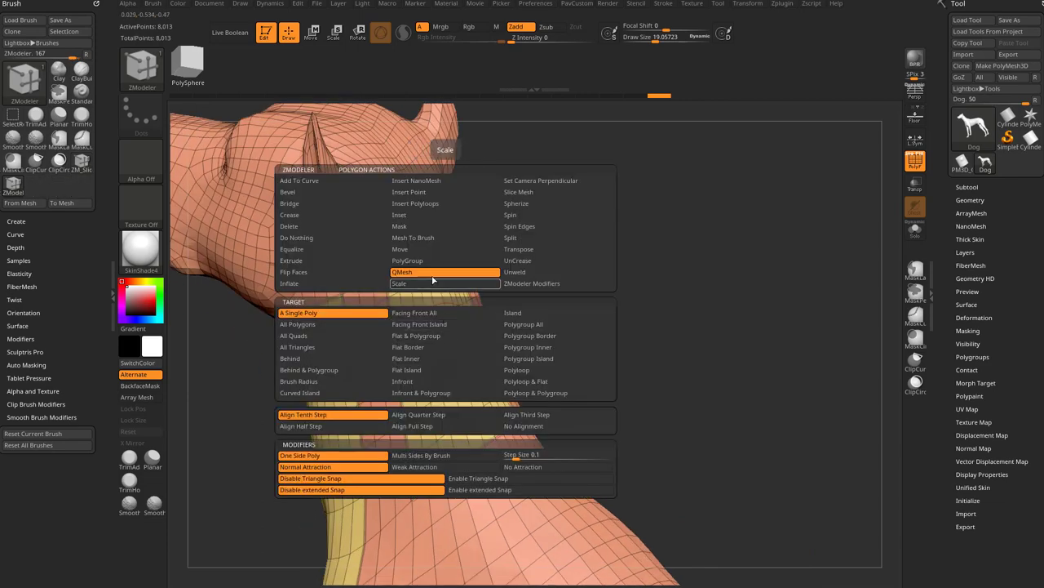
click(523, 325)
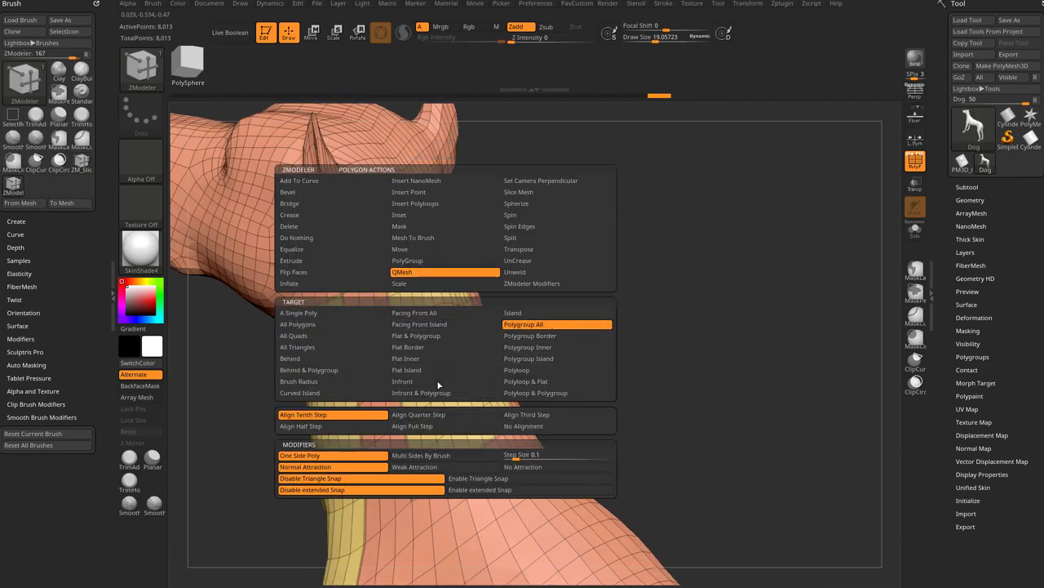
- Try QMesh on the polygroup at the back of the dog's neck and undo it
click(411, 217)
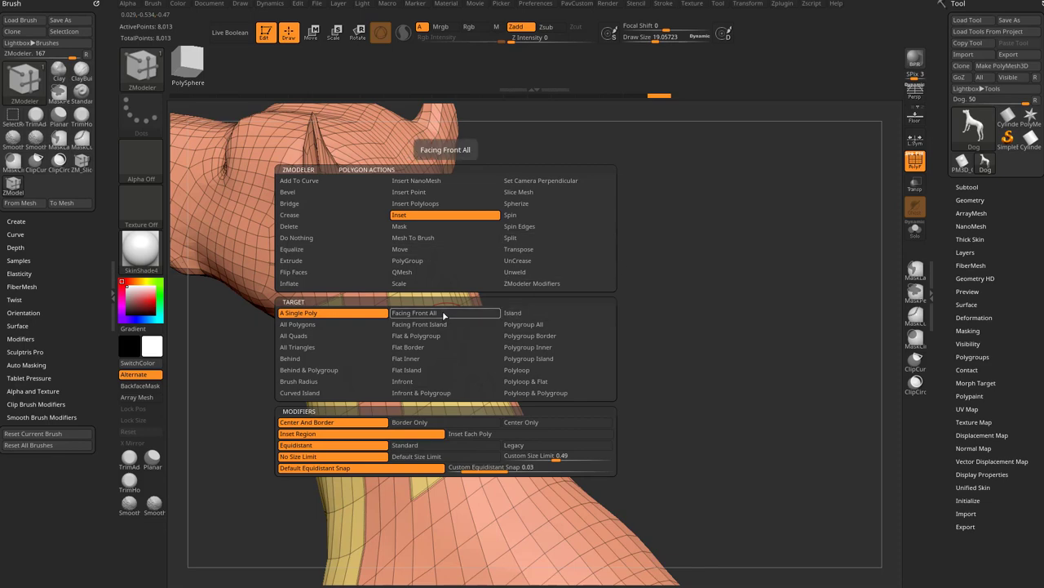
click(522, 324)
drag(438, 332, 412, 342)
key(ctrl+z)
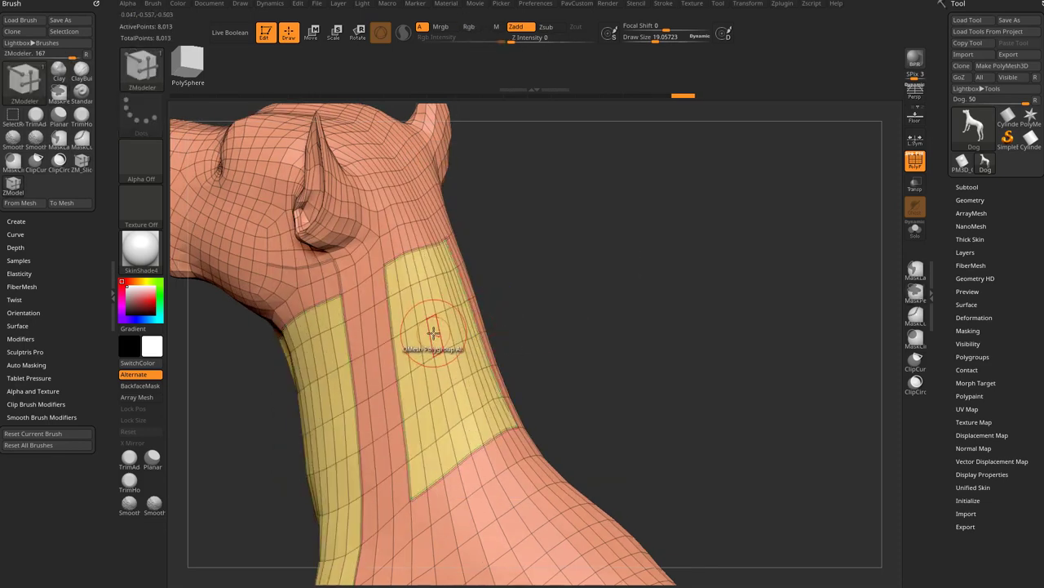
- Set ZModeler's polygon action to Inset with the Polygroup Border target
key(space)
click(410, 217)
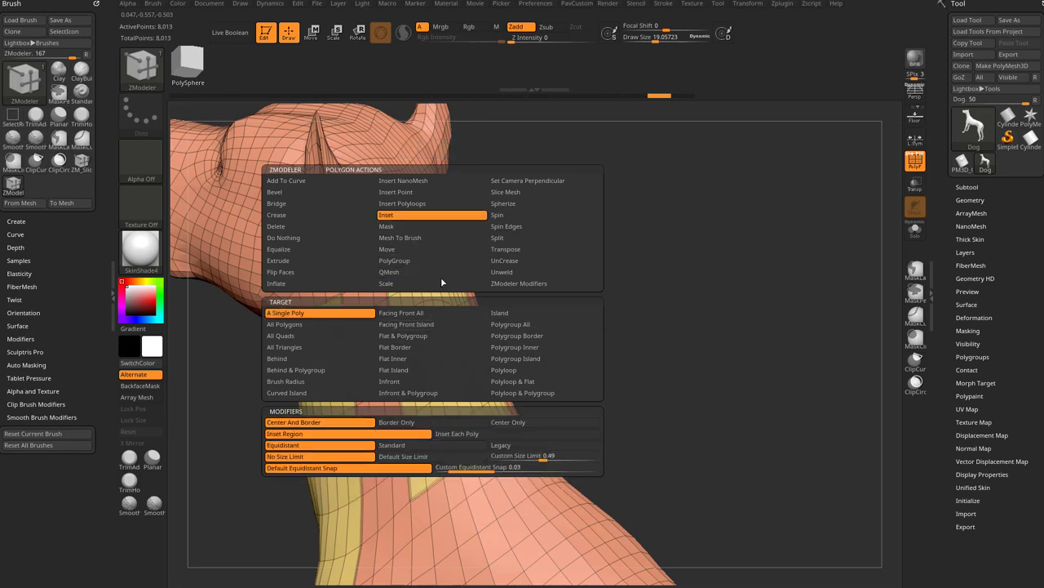
click(517, 337)
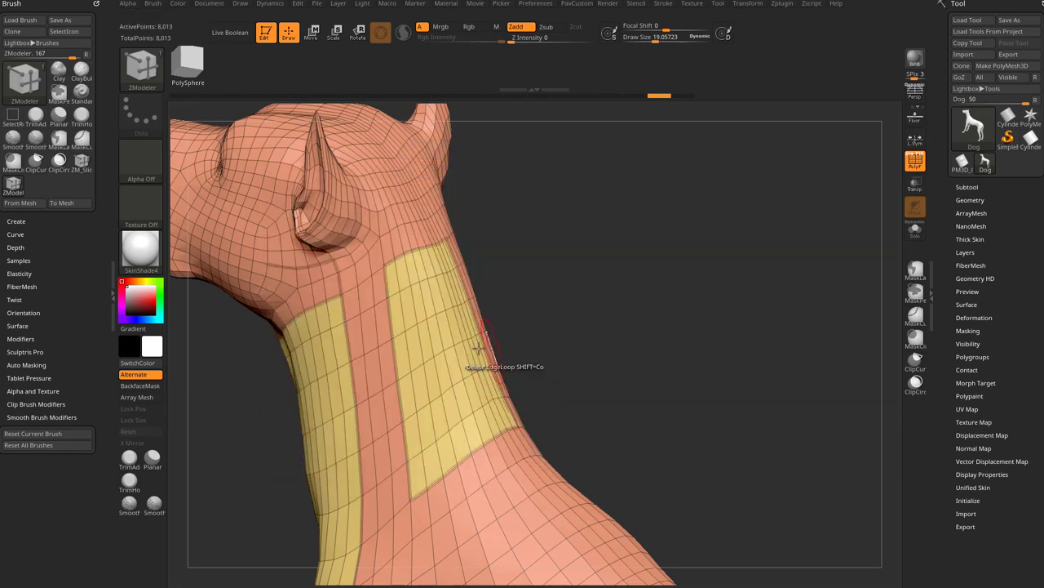
- Try an inset on the polygroup at the back of the dog's neck, undo it, and inset it again with the Polygroup Island target
drag(419, 306, 416, 290)
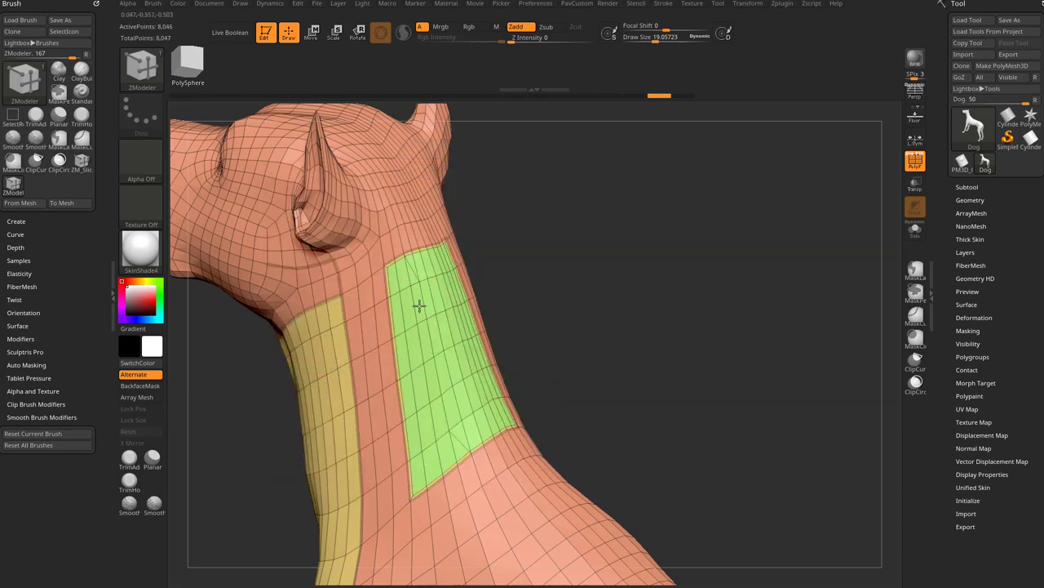
key(ctrl+z)
key(space)
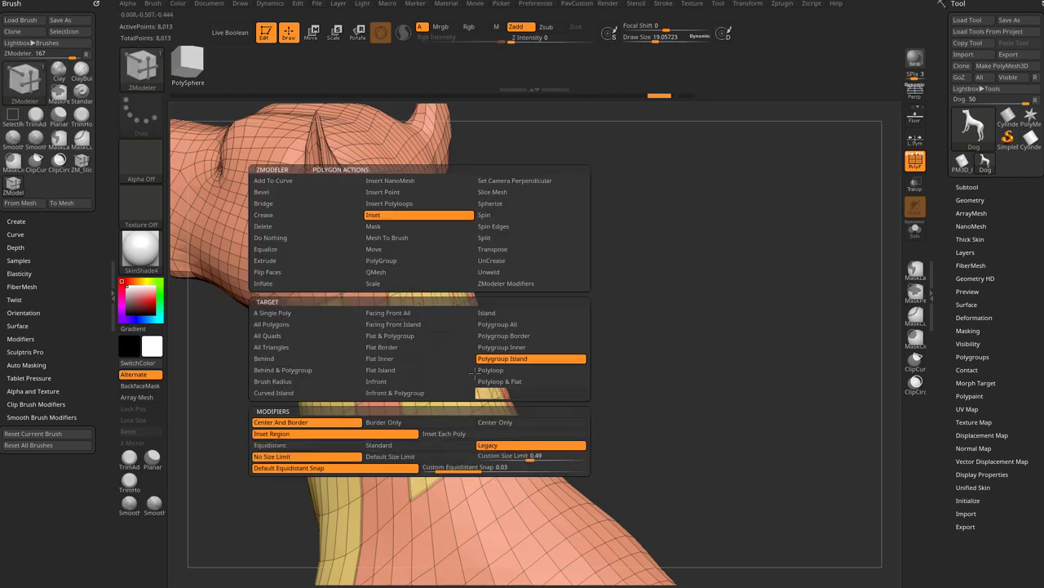
click(420, 336)
- Switch ZModeler's polygon action to QMesh with the Polygroup All target and push the inset neck polygroup inward
key(space)
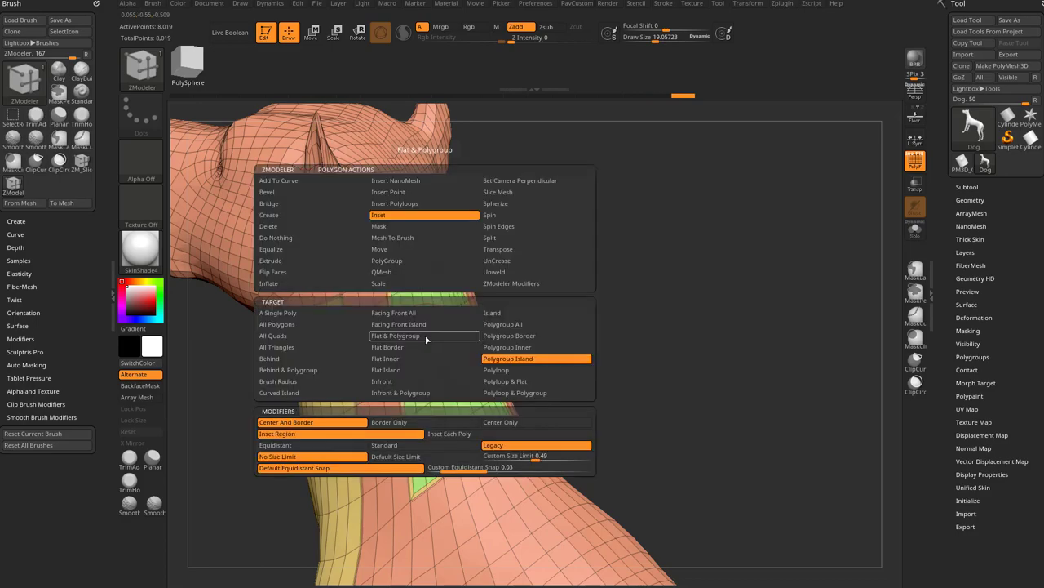
click(399, 273)
drag(611, 264, 648, 265)
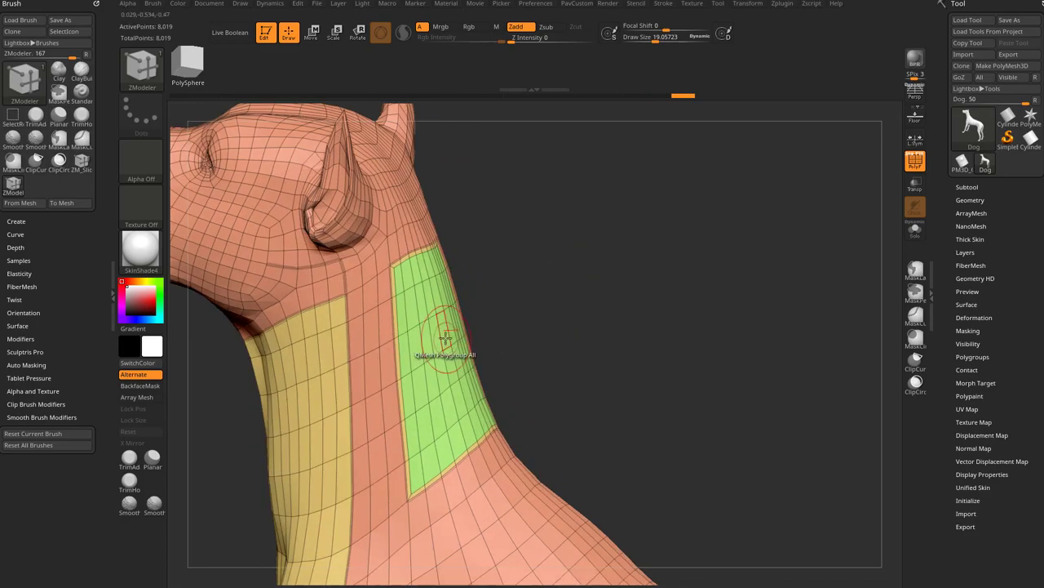
drag(441, 334, 423, 330)
mouse_move(563, 310)
mouse_down()
mouse_move(497, 310)
mouse_move(548, 305)
mouse_up()
right_drag(569, 325, 566, 292)
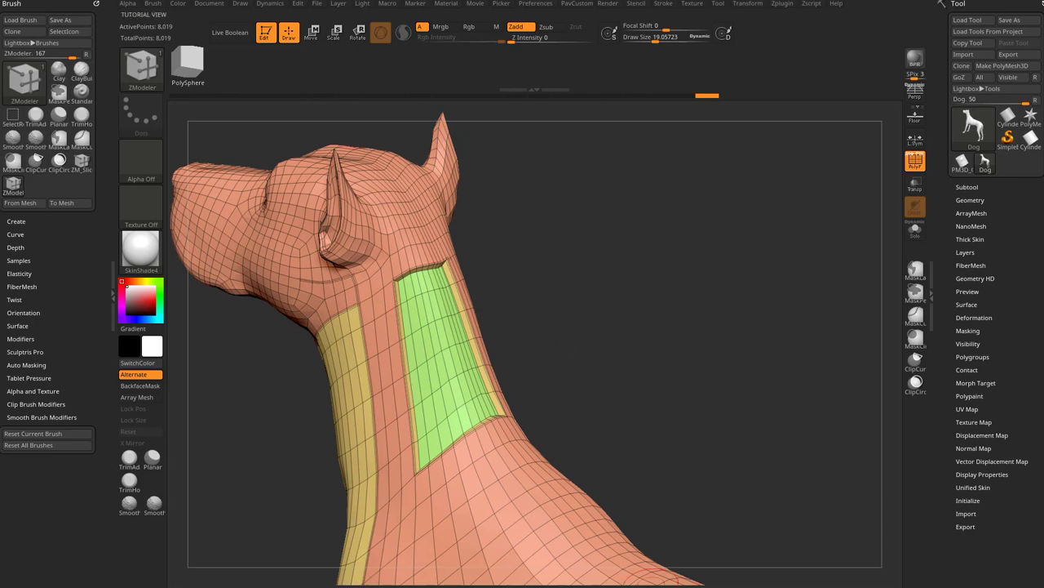
- Switch to the browser to view the ZModeler videos in the YouTube playlist, and return to ZBrush to view the dog from the side
drag(685, 586, 760, 70)
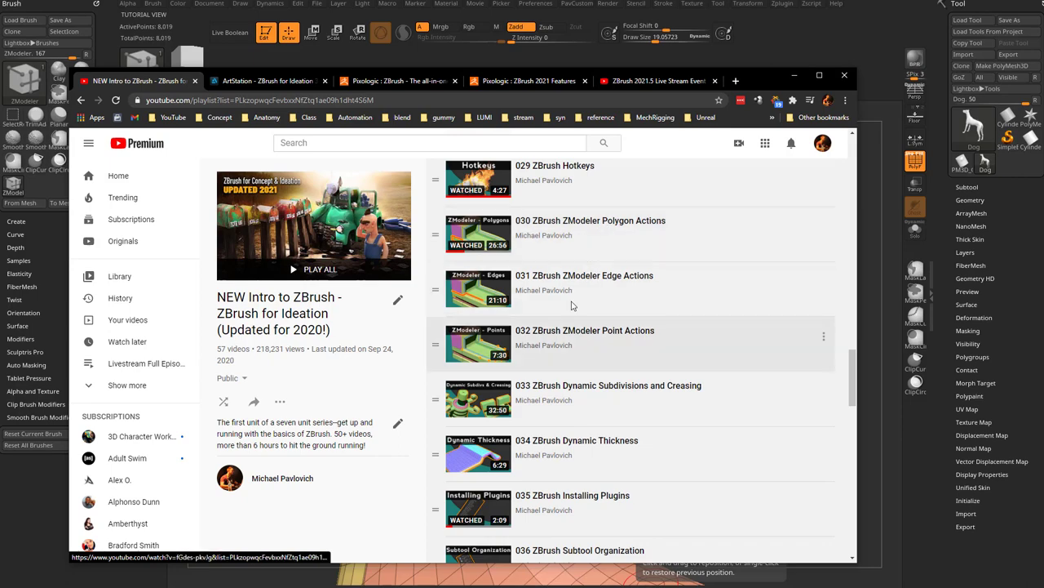
key(alt+Tab)
drag(599, 235, 669, 223)
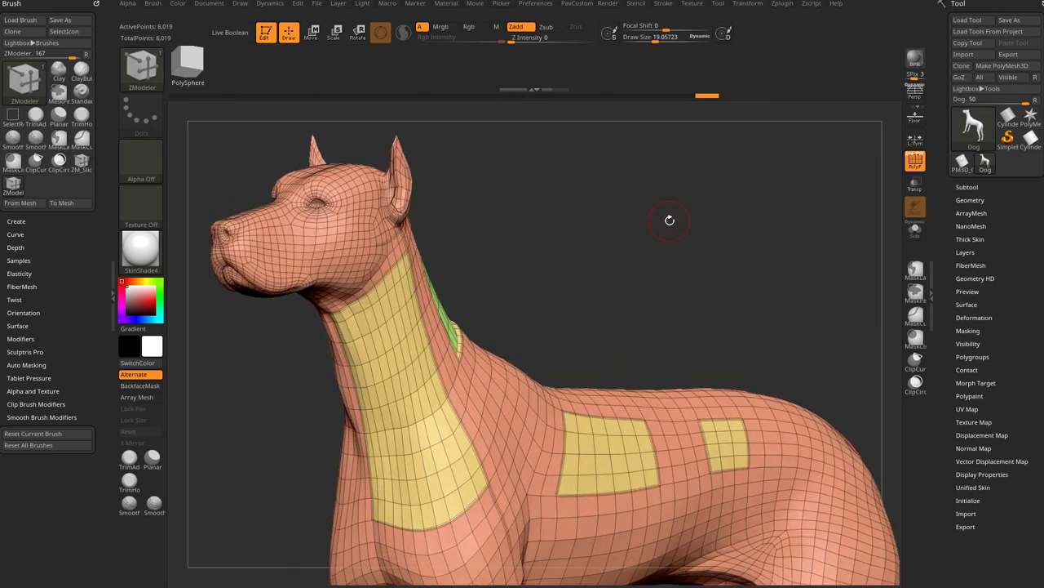